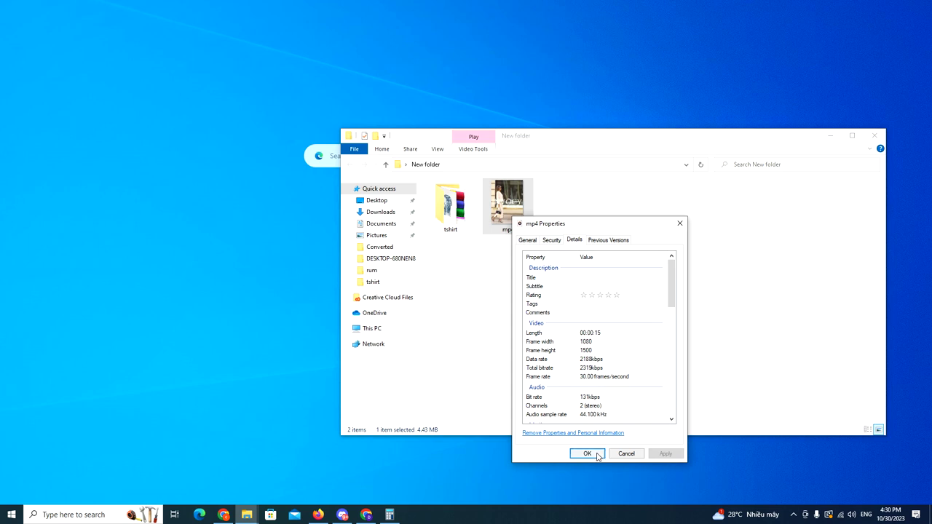
# - Close the mp4 video's Properties dialog and bring up Windows search
pyautogui.click(594, 454)
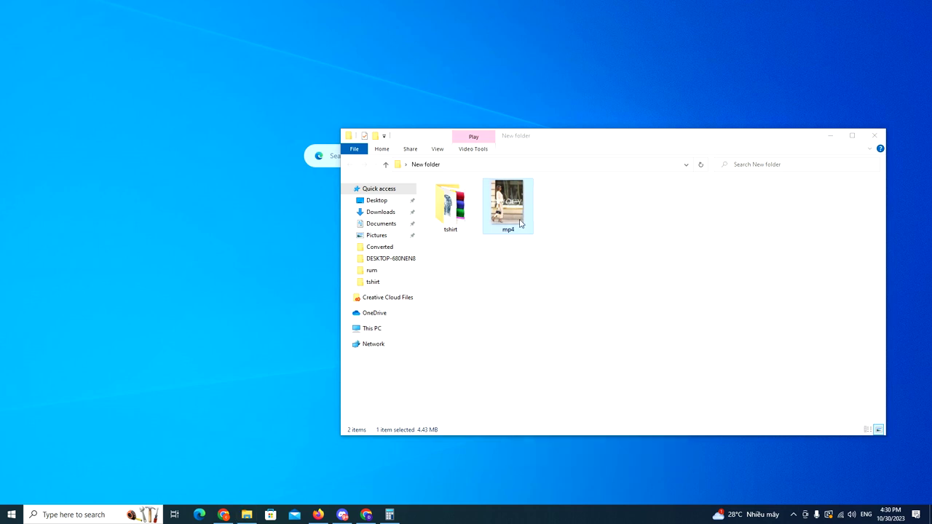
pyautogui.click(73, 515)
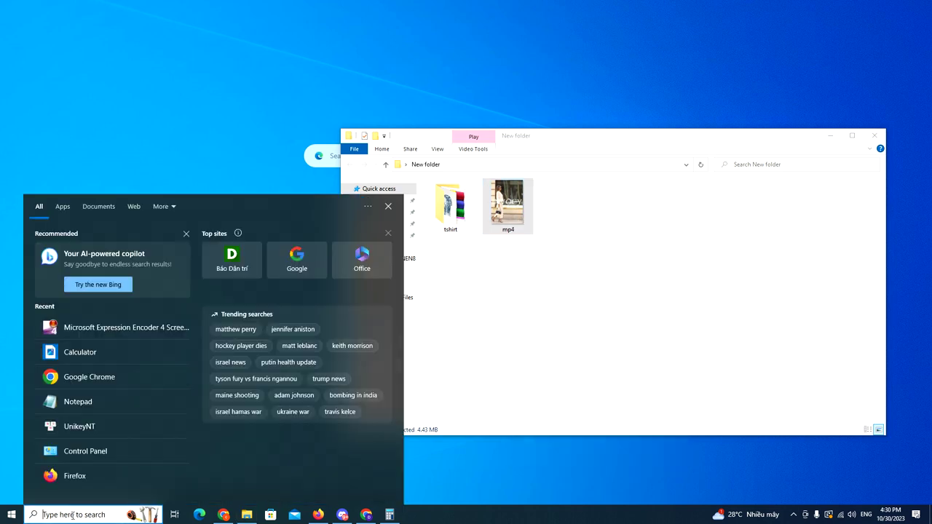
# - Search for 'star' and launch Filestar from the Start menu's Recently added list
pyautogui.write('sta')
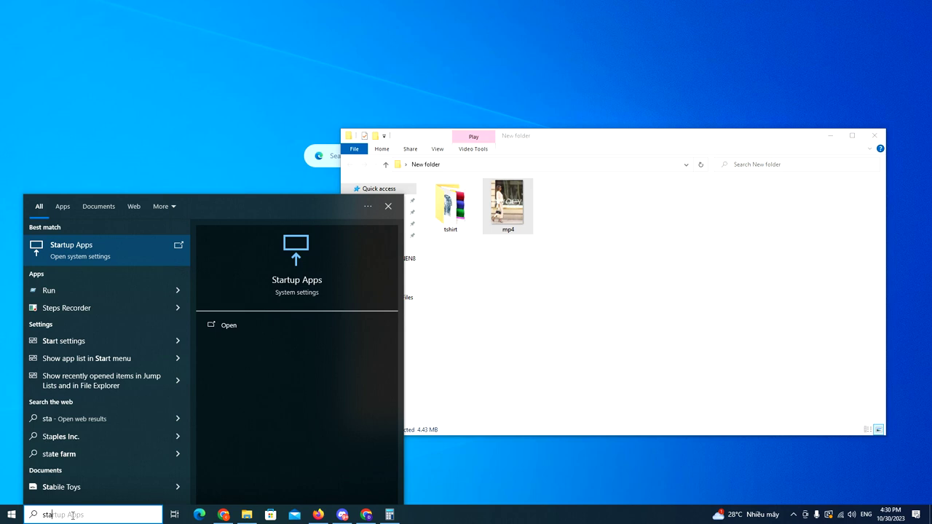
pyautogui.write('r')
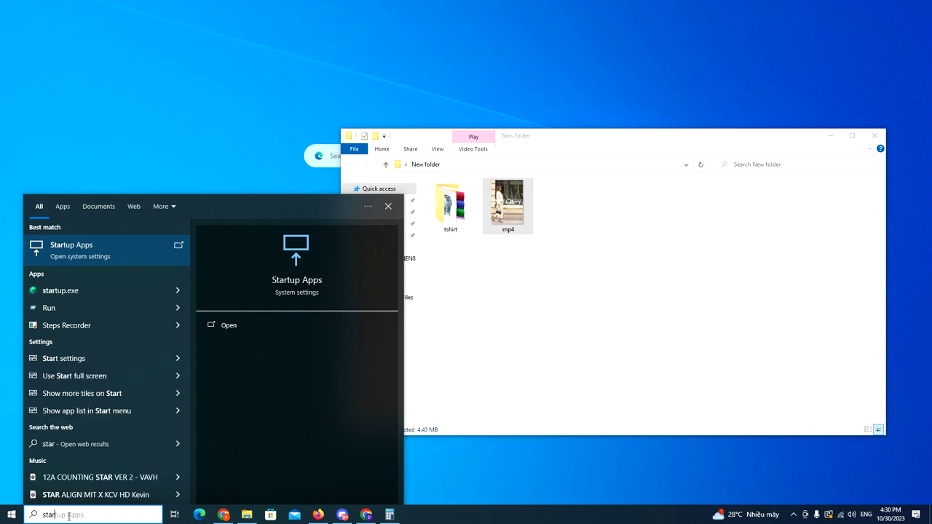
pyautogui.click(12, 515)
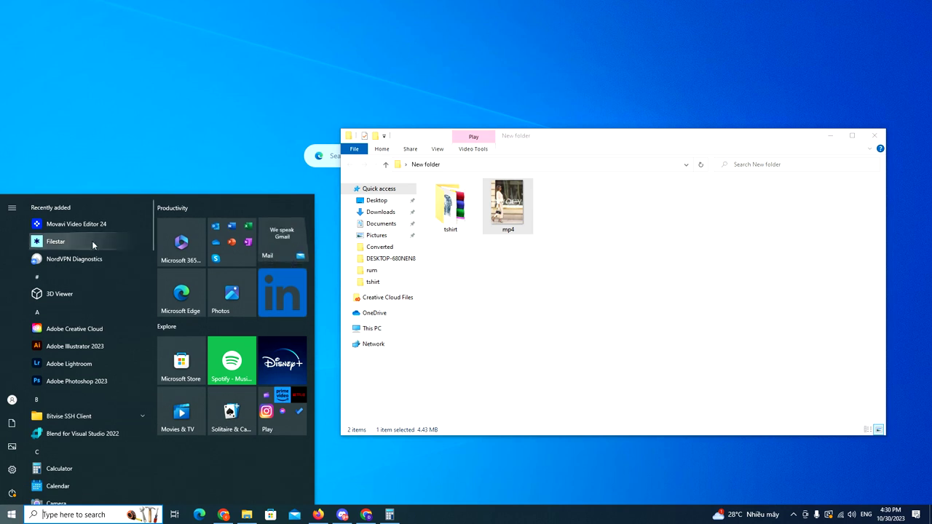
pyautogui.click(597, 317)
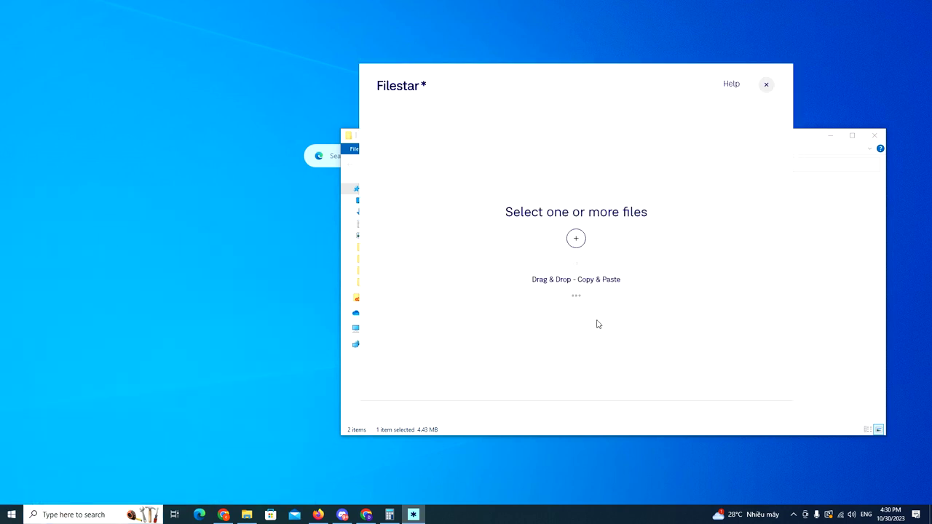
# - Copy the New folder location path from File Explorer
pyautogui.click(822, 287)
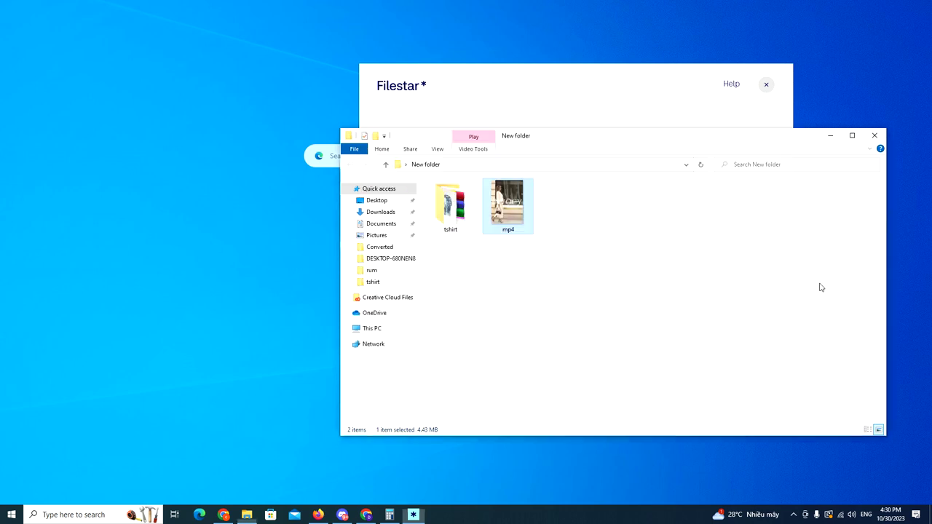
pyautogui.click(561, 162)
pyautogui.hotkey('ctrl', 'c')
pyautogui.click(414, 514)
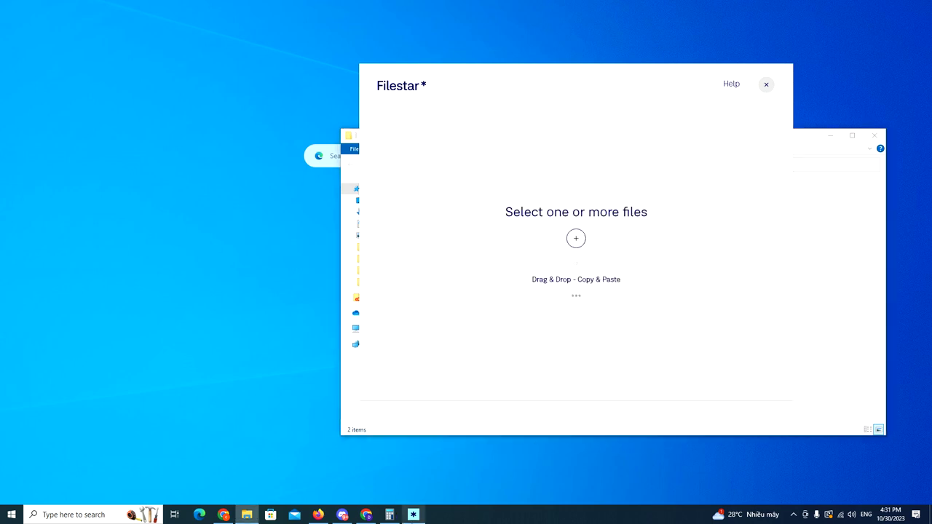
# - Load mp4.mp4 from the pasted folder path and choose the Reduce File Size skill
pyautogui.click(578, 241)
pyautogui.hotkey('ctrl', 'v')
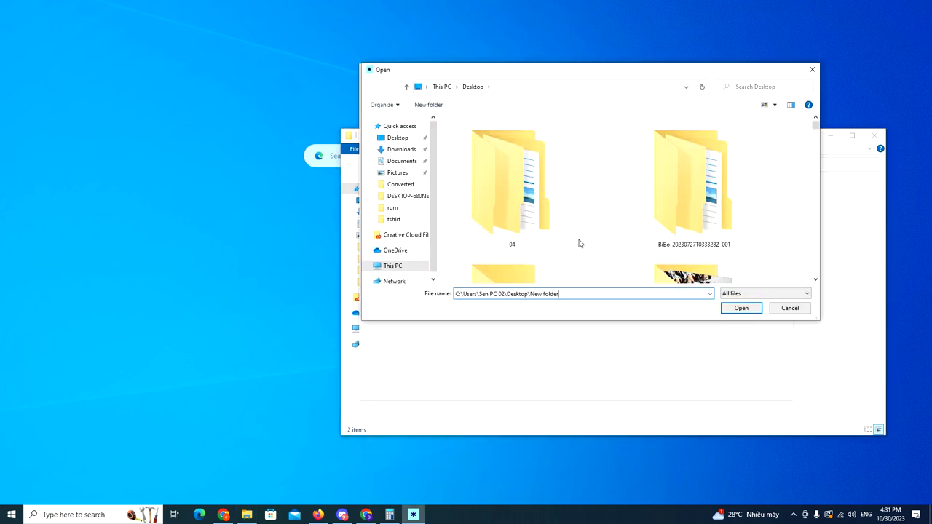
pyautogui.press('Return')
pyautogui.click(527, 157)
pyautogui.click(738, 312)
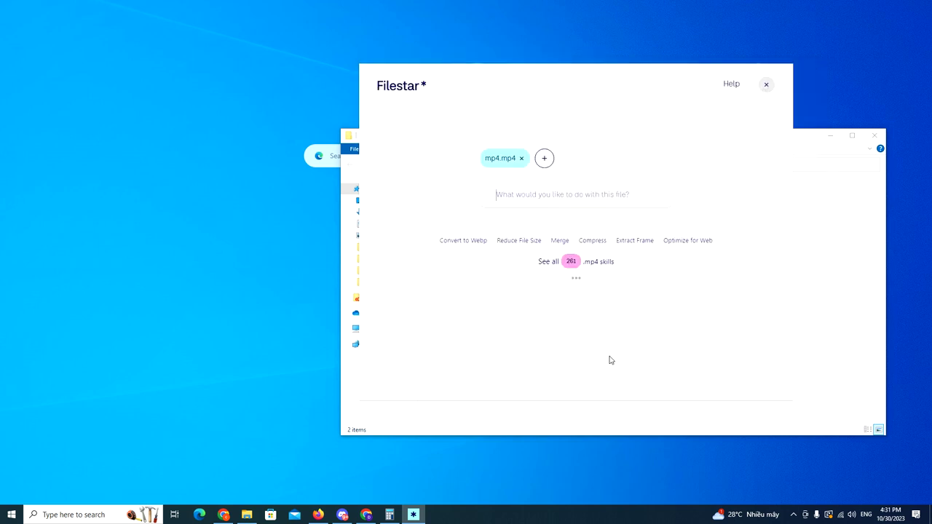
pyautogui.click(516, 244)
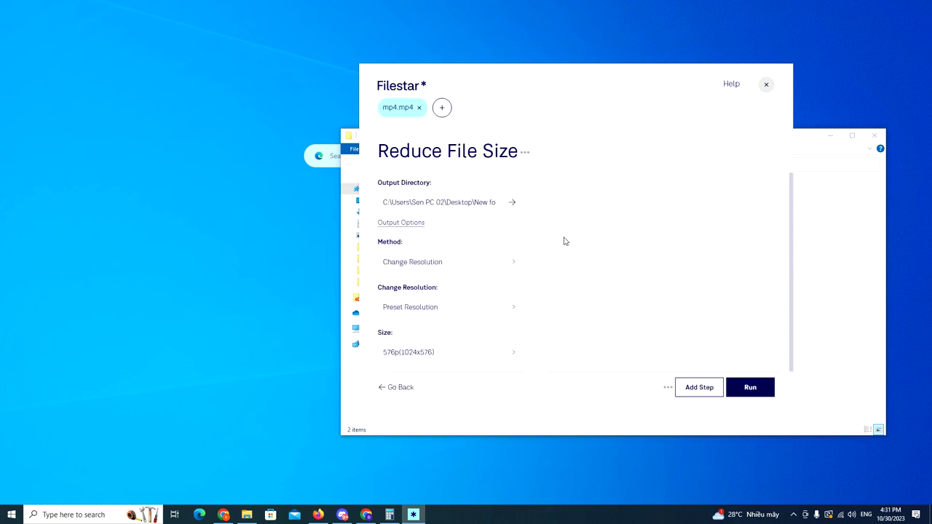
# - Keep Change Resolution, switch resizing to By Width & Height (width 1080), and reposition the window
pyautogui.click(492, 262)
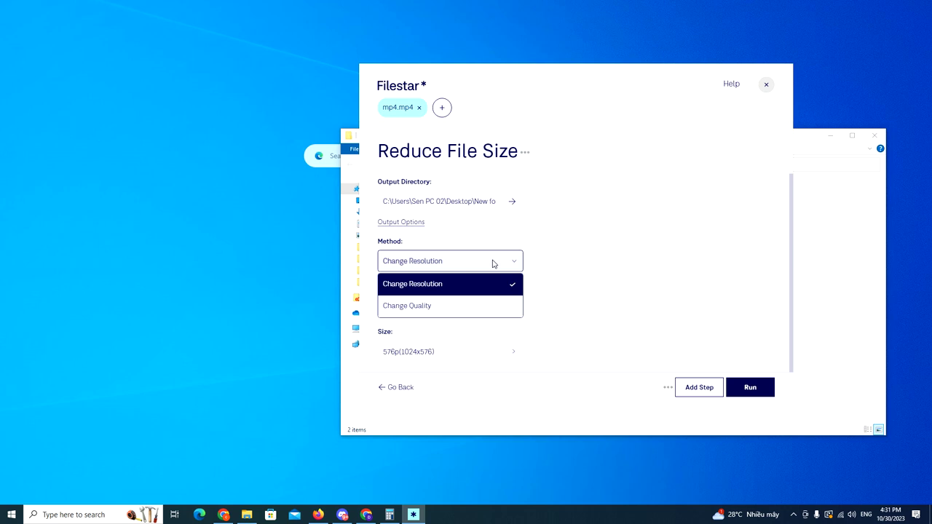
pyautogui.click(492, 262)
pyautogui.click(493, 262)
pyautogui.click(493, 262)
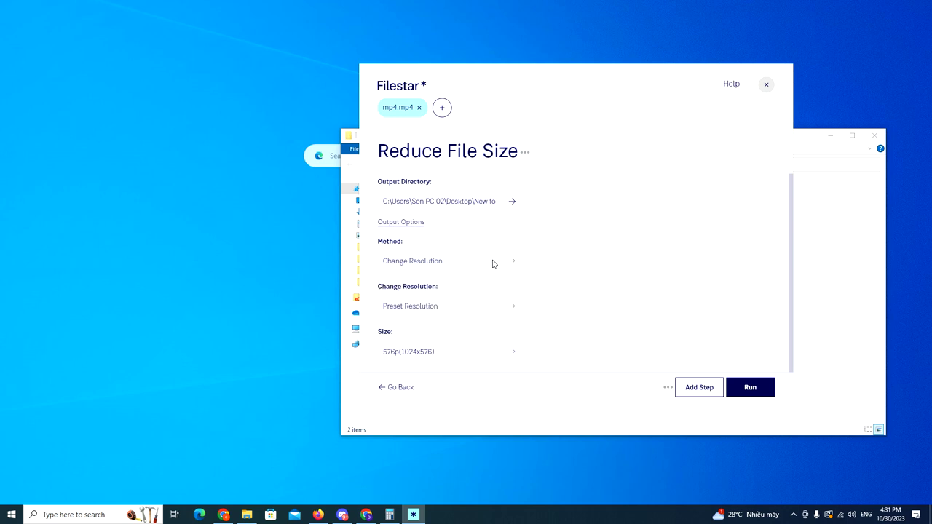
pyautogui.click(485, 308)
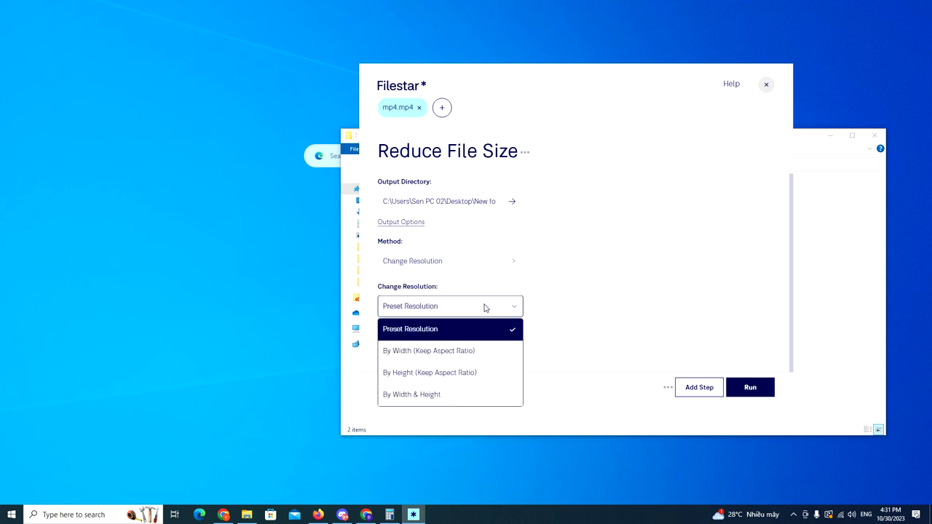
pyautogui.click(441, 394)
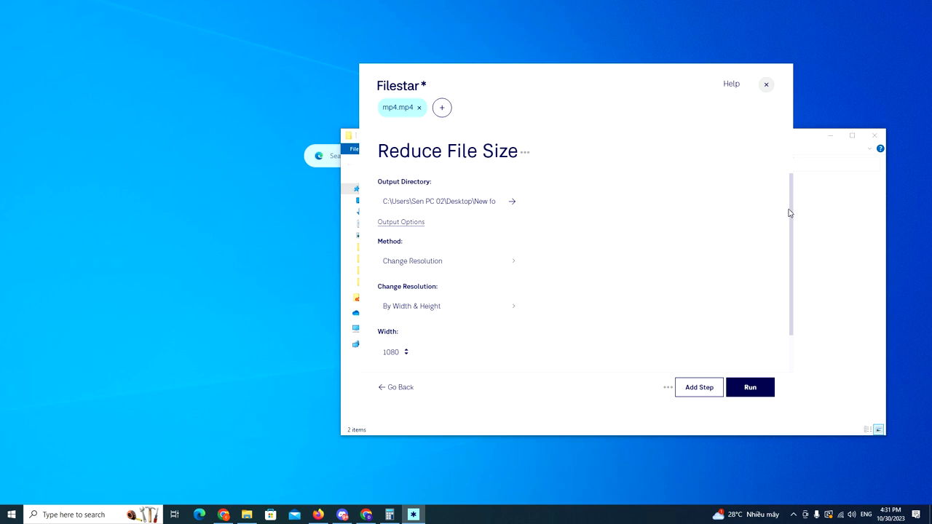
pyautogui.moveTo(789, 222); pyautogui.dragTo(787, 245)
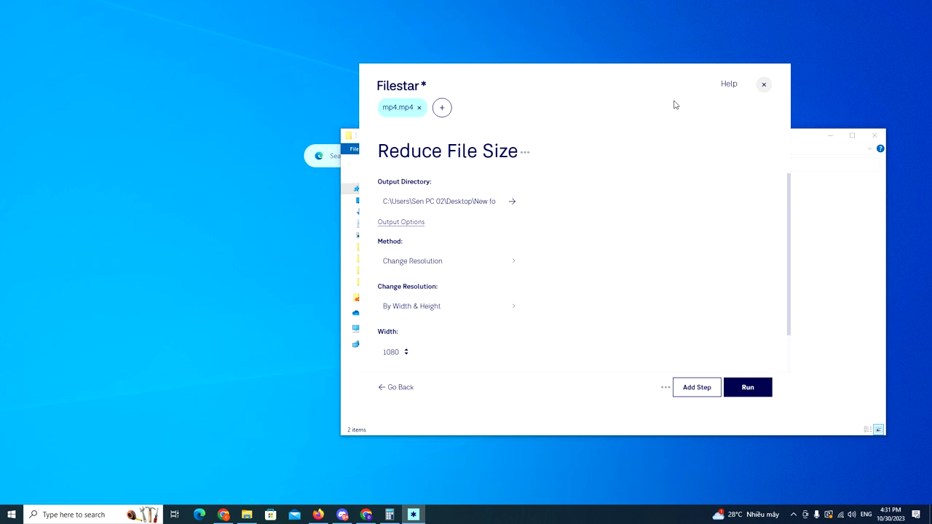
pyautogui.moveTo(647, 75); pyautogui.dragTo(544, 12)
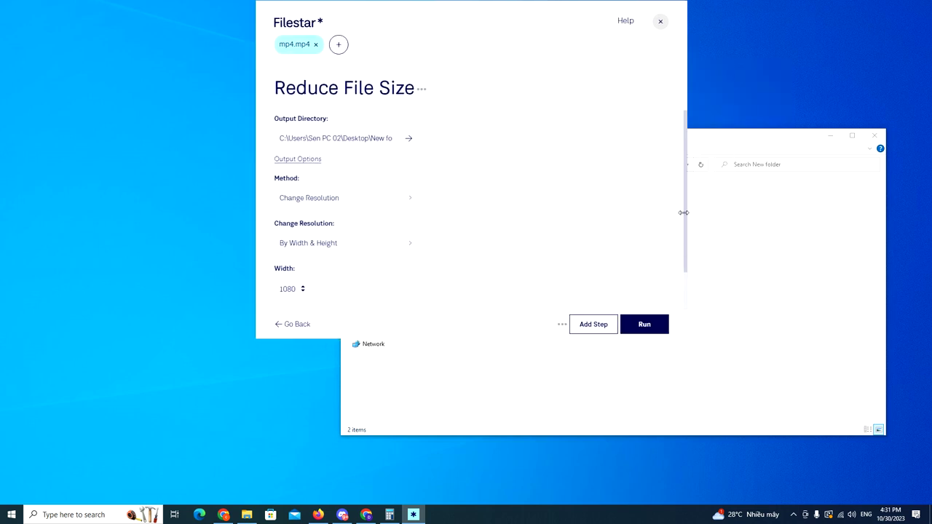
# - Set the method back to Change Resolution with By Width & Height resizing
pyautogui.moveTo(682, 328); pyautogui.dragTo(675, 313)
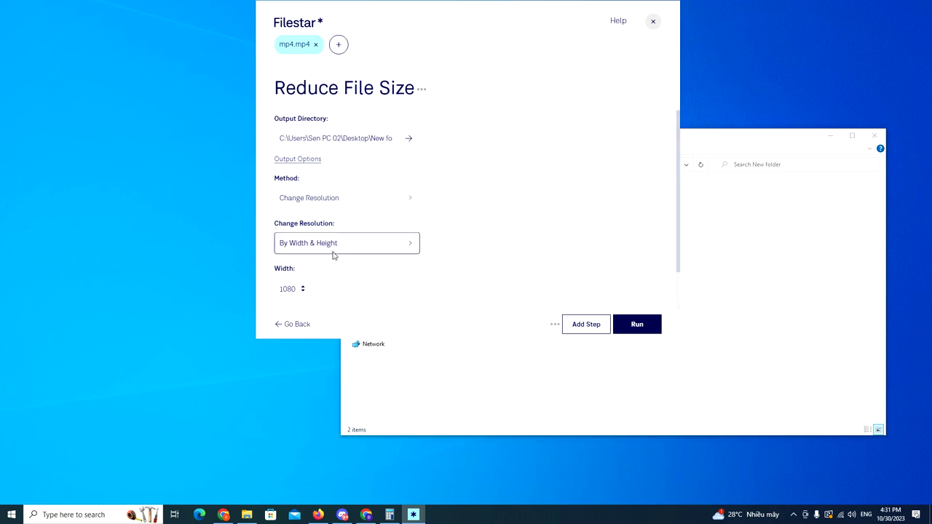
pyautogui.click(359, 202)
pyautogui.click(333, 246)
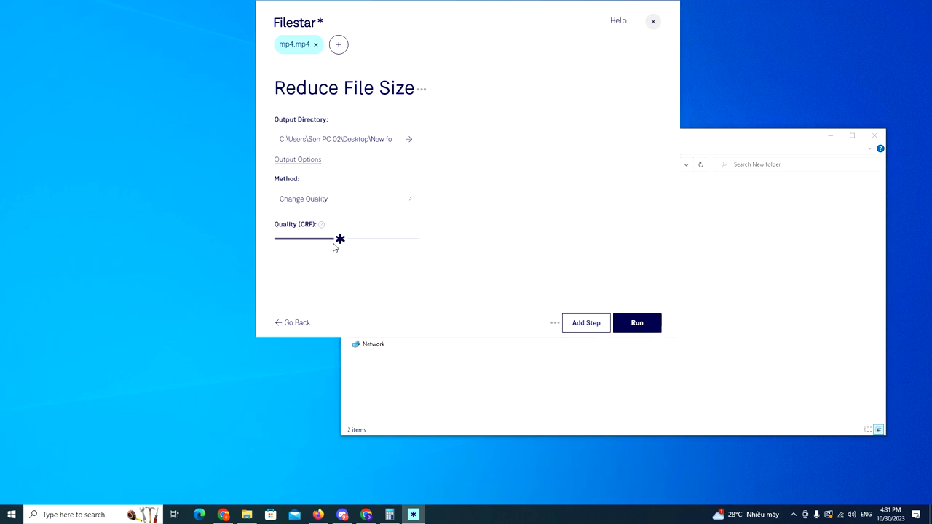
pyautogui.click(353, 202)
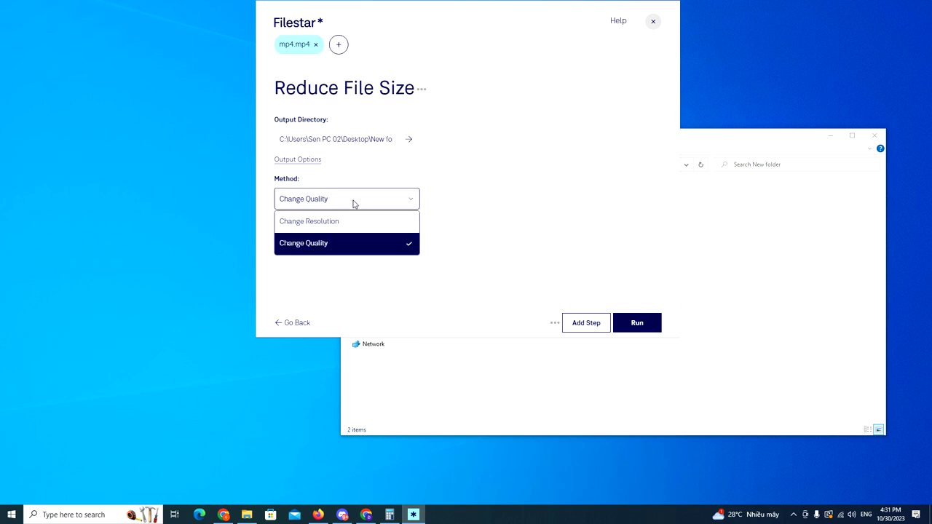
pyautogui.click(328, 234)
pyautogui.click(329, 243)
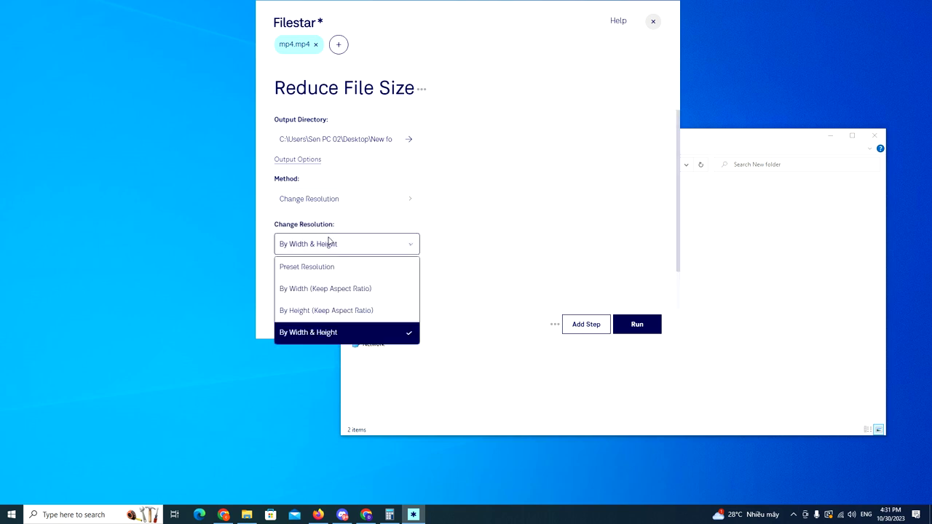
pyautogui.click(318, 332)
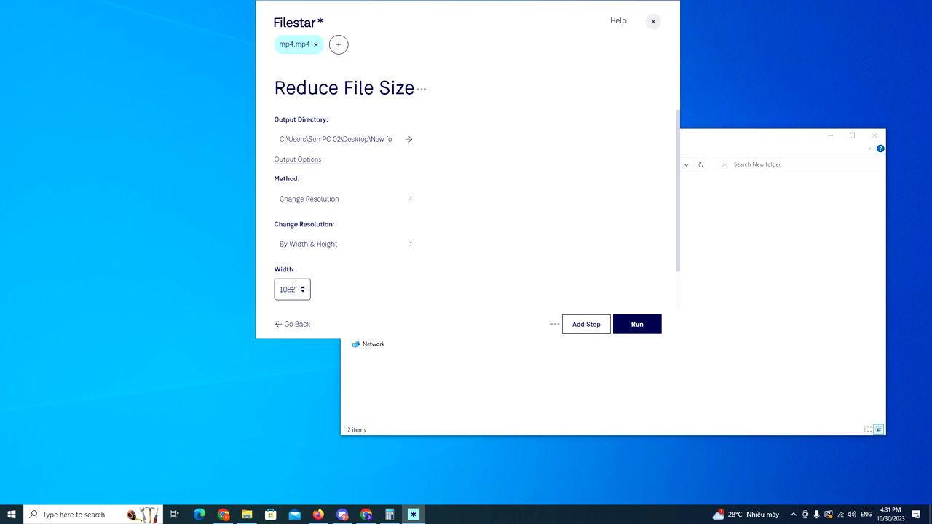
# - Enter width 600 and height 833, then run the file size reduction
pyautogui.moveTo(295, 289); pyautogui.dragTo(260, 290)
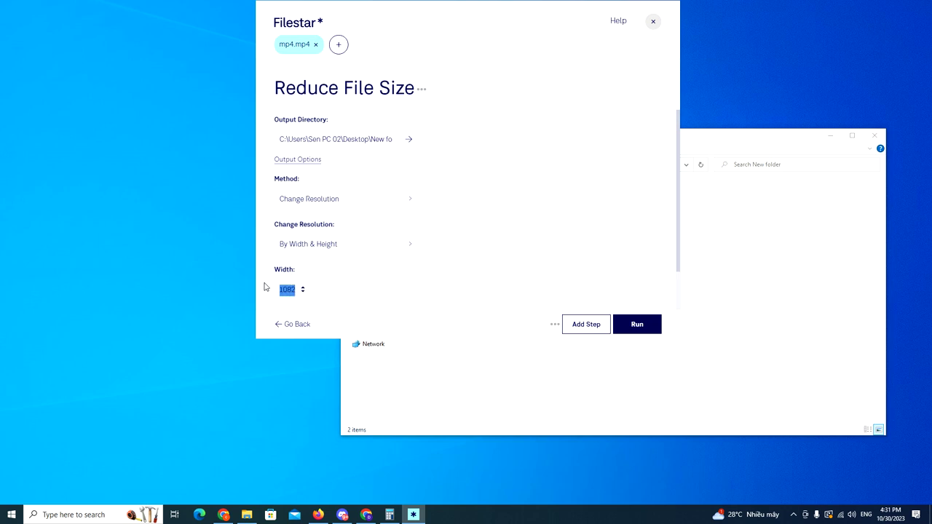
pyautogui.press('BackSpace')
pyautogui.click(779, 142)
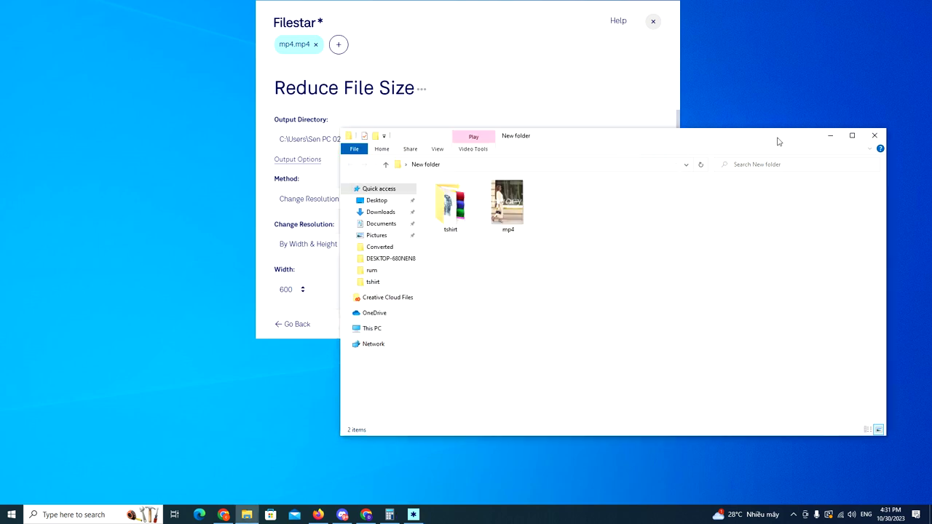
pyautogui.click(264, 334)
pyautogui.moveTo(265, 334); pyautogui.dragTo(265, 418)
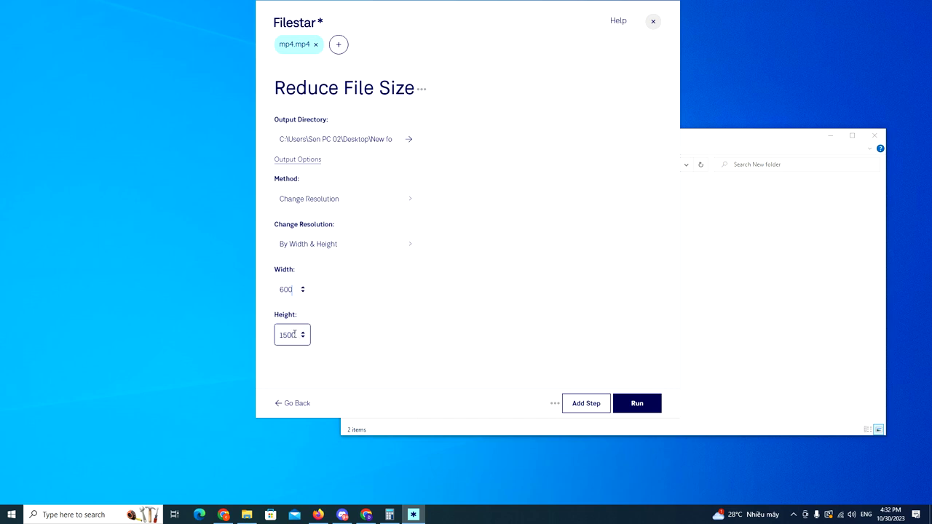
pyautogui.doubleClick(281, 334)
pyautogui.write('833')
pyautogui.click(631, 402)
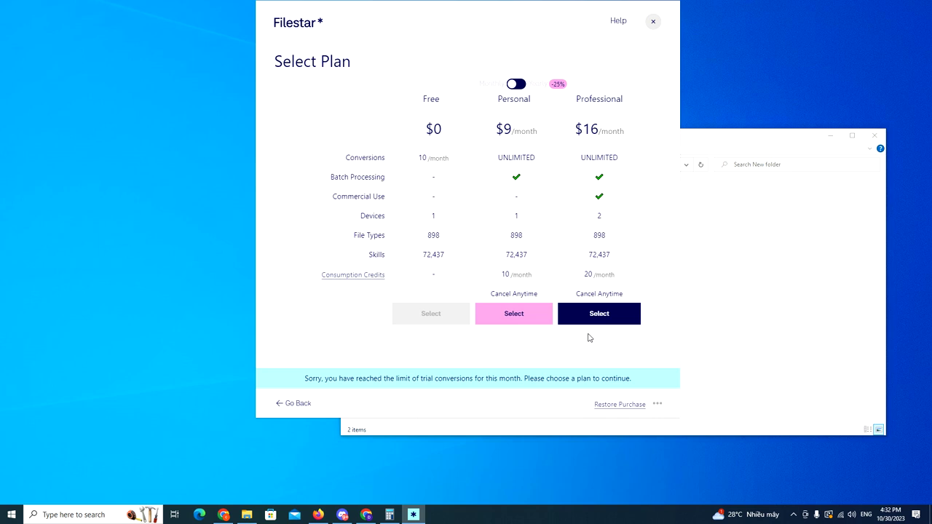
# - Compare yearly pricing, return to monthly billing, and select the $9/month Personal plan
pyautogui.click(519, 84)
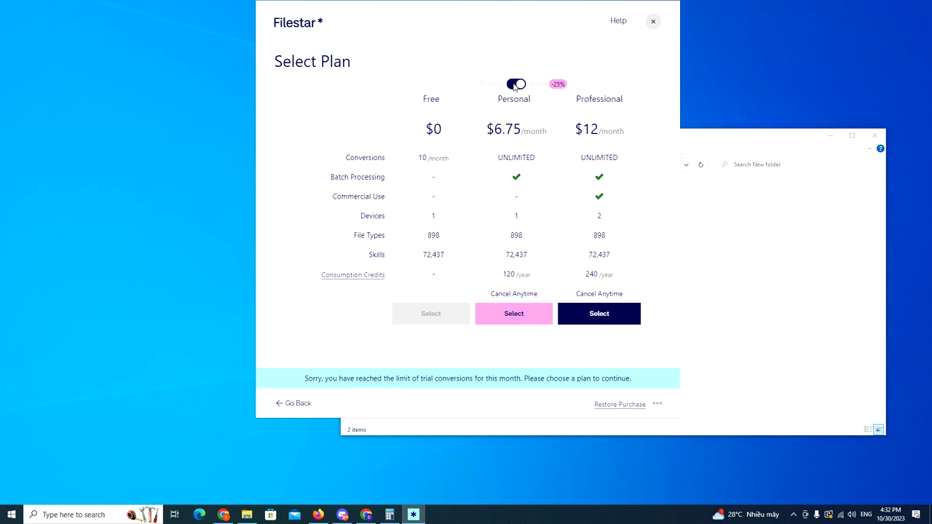
pyautogui.click(514, 85)
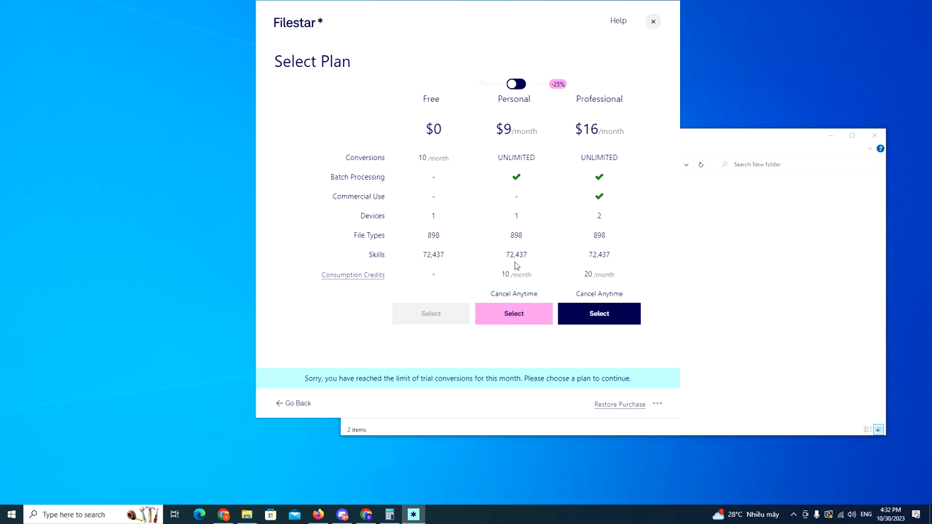
pyautogui.click(514, 314)
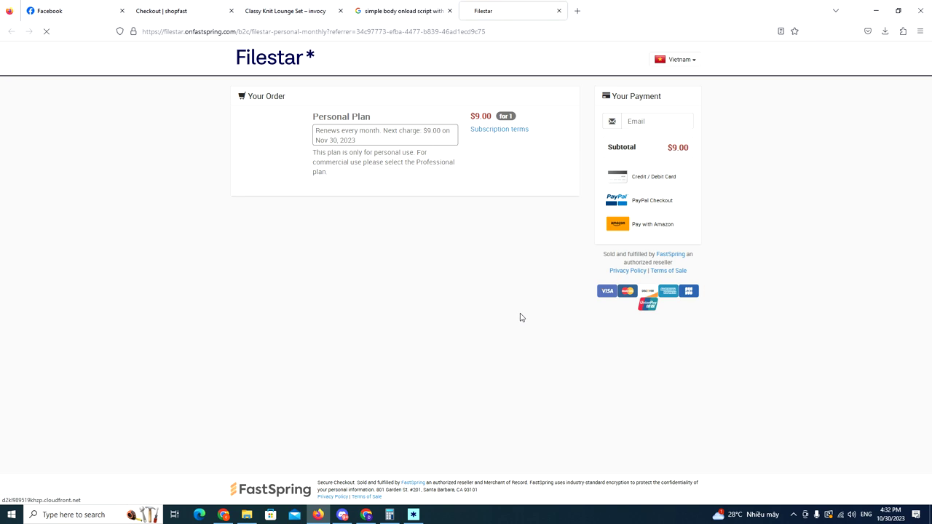
# - Choose PayPal checkout, fill in the buyer's first and last name, e-mail and phone, and pay $9.00
pyautogui.click(649, 200)
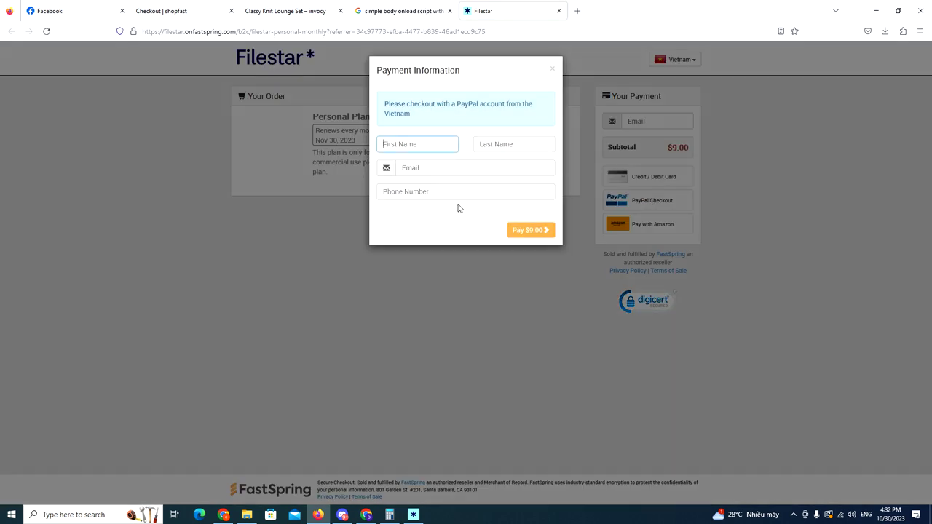
pyautogui.click(514, 144)
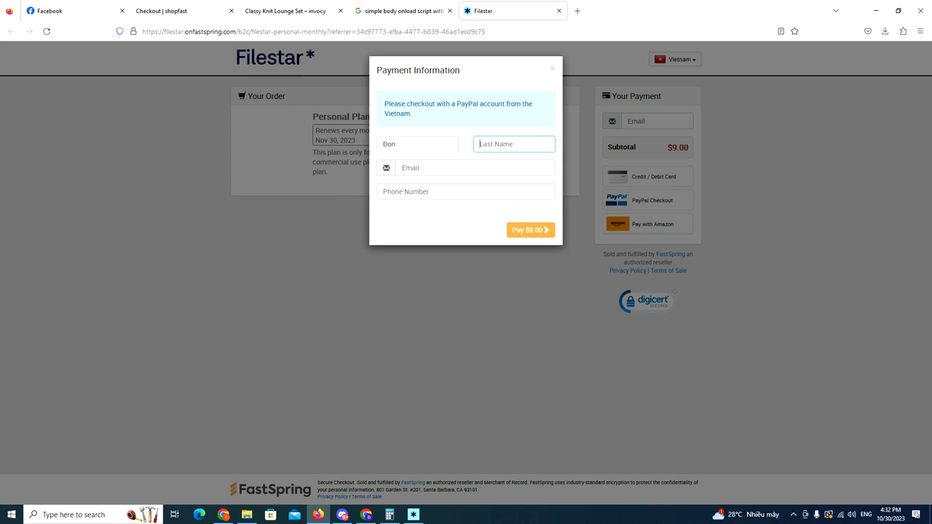
pyautogui.press('Tab')
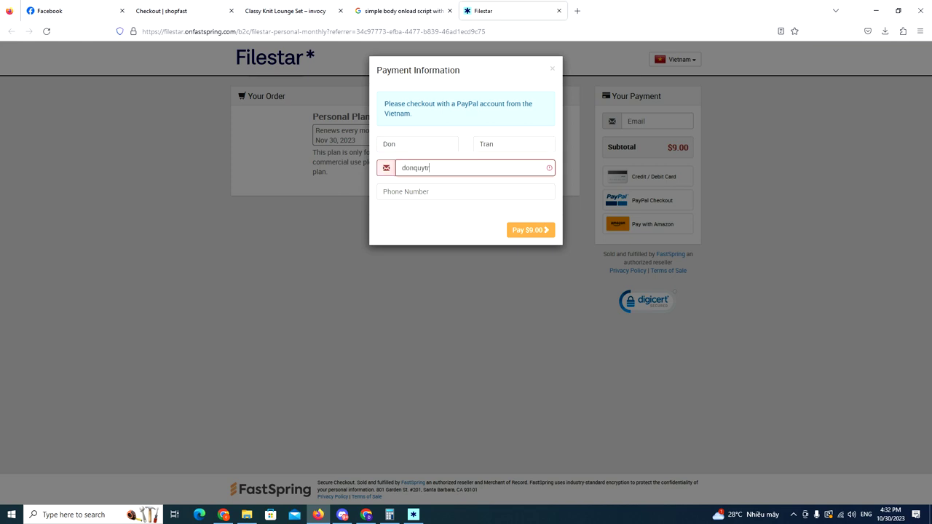
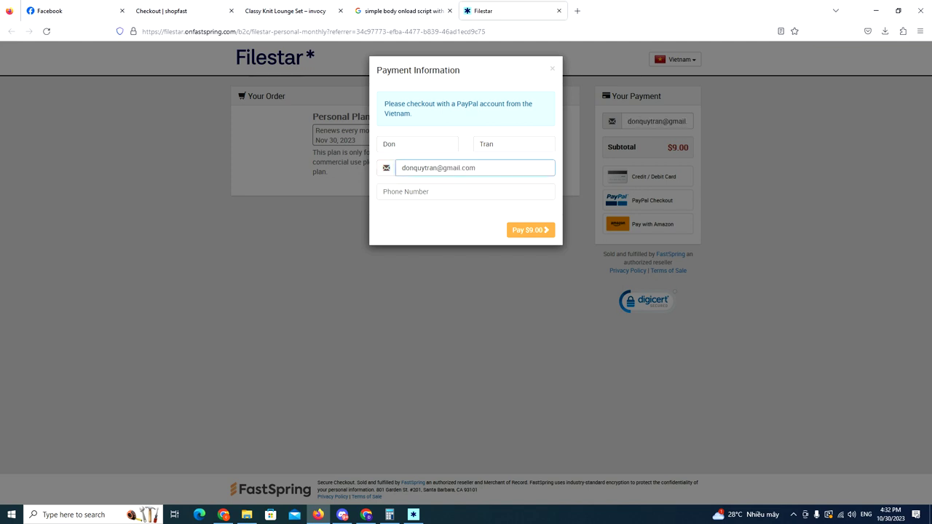
pyautogui.press('Tab')
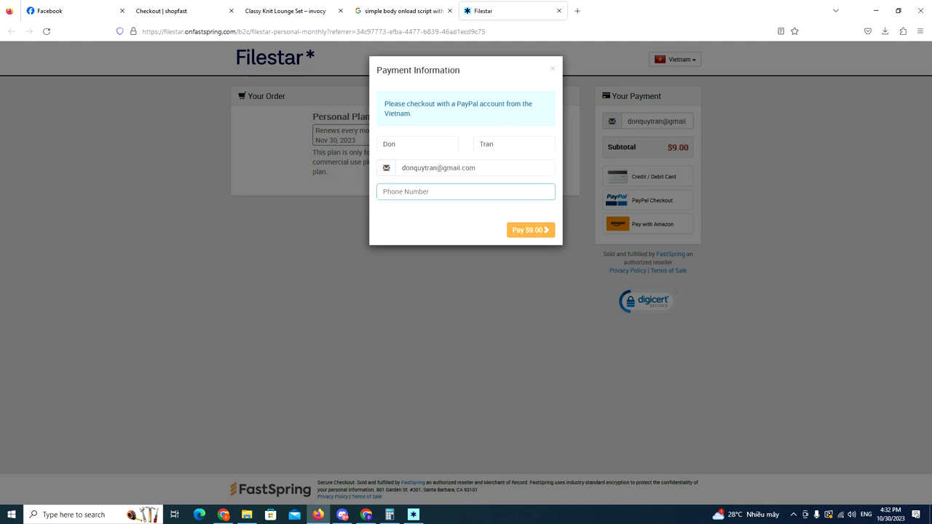
pyautogui.click(529, 231)
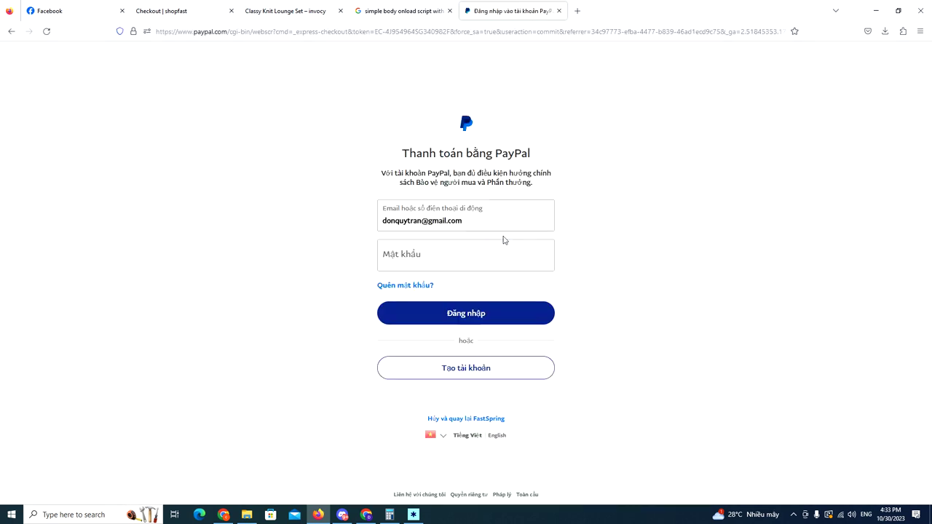
# - Enter the PayPal account password and sign in
pyautogui.click(484, 255)
pyautogui.write('•••')
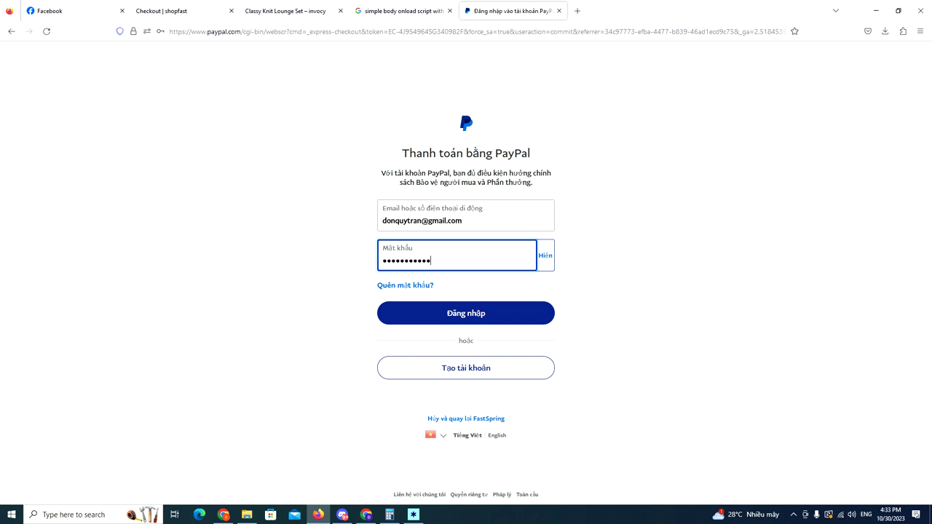
pyautogui.click(483, 314)
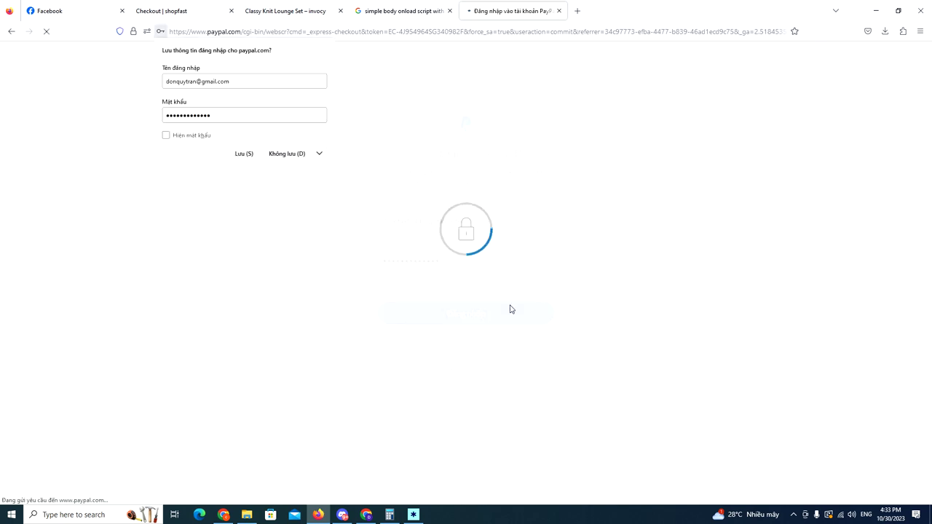
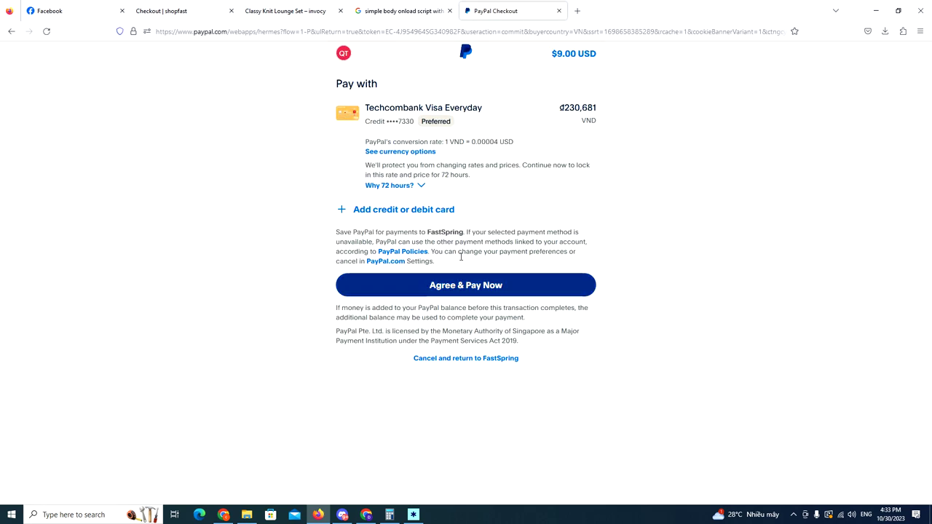
# - Pay $9.00 for the Filestar Personal Plan, copy the order's activation key, and return to Filestar
pyautogui.click(460, 287)
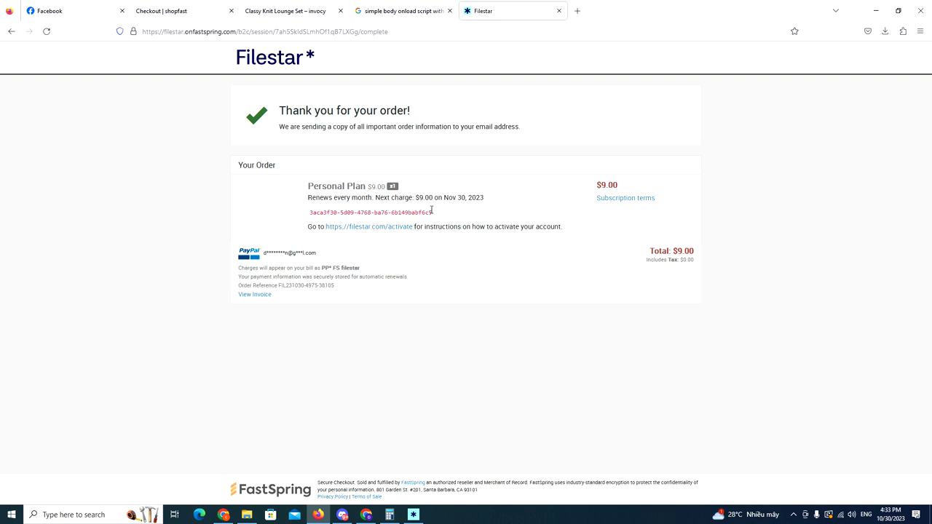
pyautogui.moveTo(434, 211); pyautogui.dragTo(310, 213)
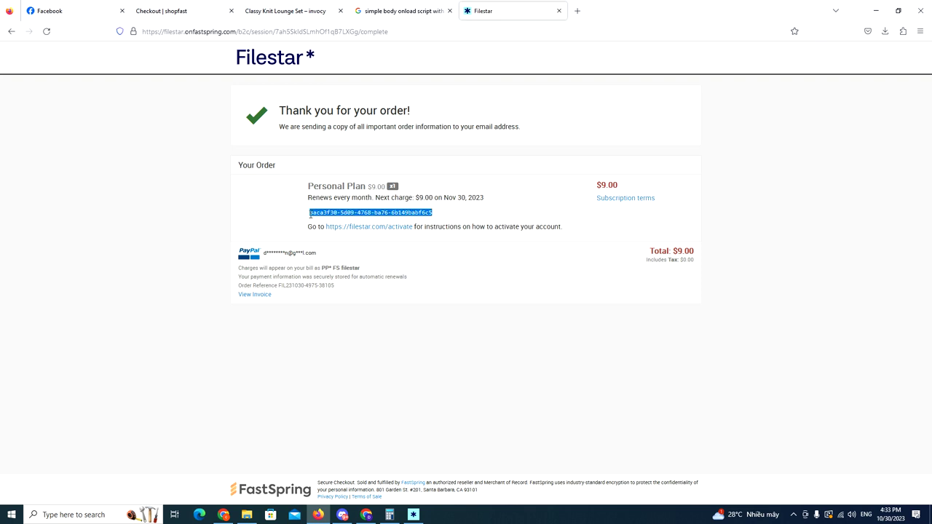
pyautogui.rightClick(415, 216)
pyautogui.click(435, 221)
pyautogui.click(413, 515)
# - Activate the Personal plan with the pasted key, then reduce mp4.mp4 at width 600 and height 834
pyautogui.click(468, 227)
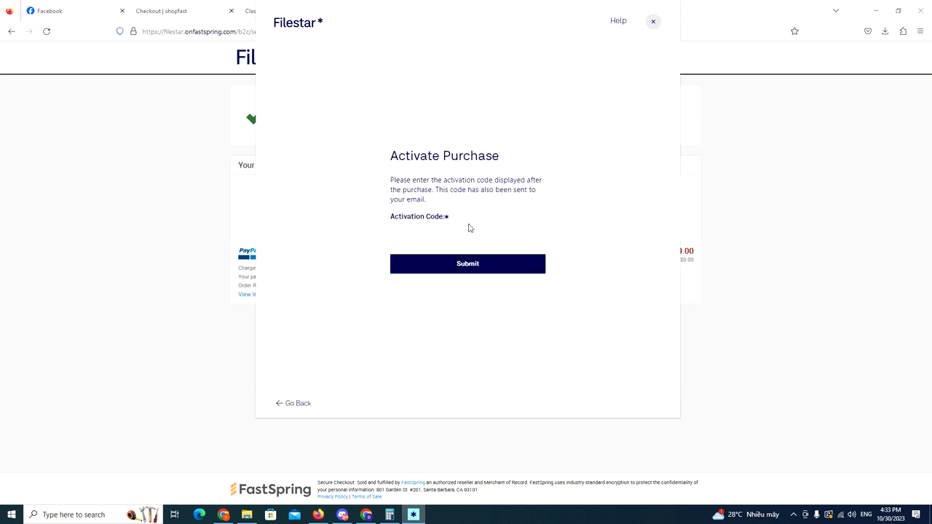
pyautogui.click(462, 232)
pyautogui.hotkey('ctrl', 'v')
pyautogui.click(468, 263)
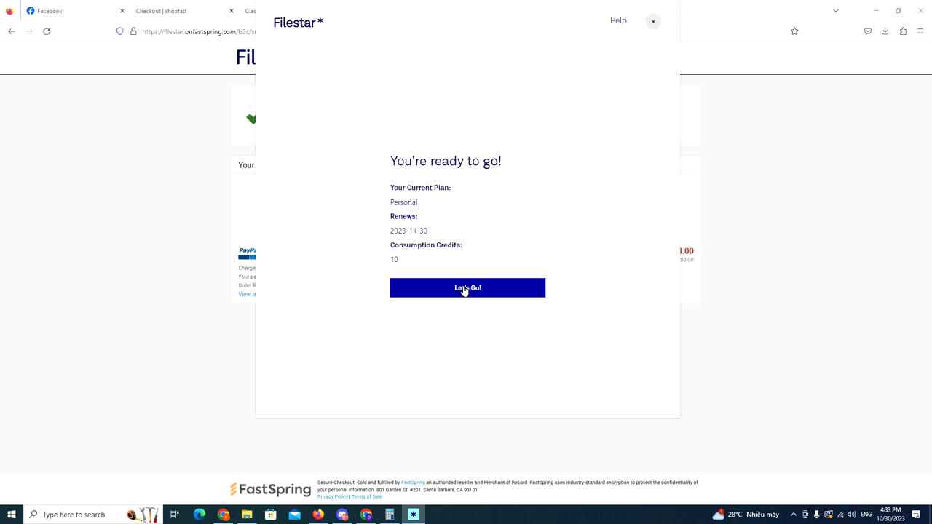
pyautogui.click(464, 289)
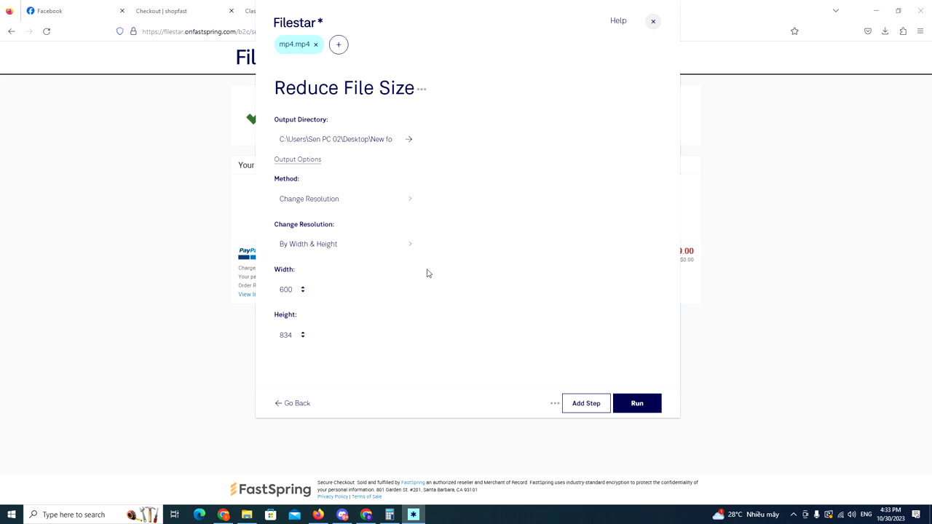
pyautogui.click(633, 406)
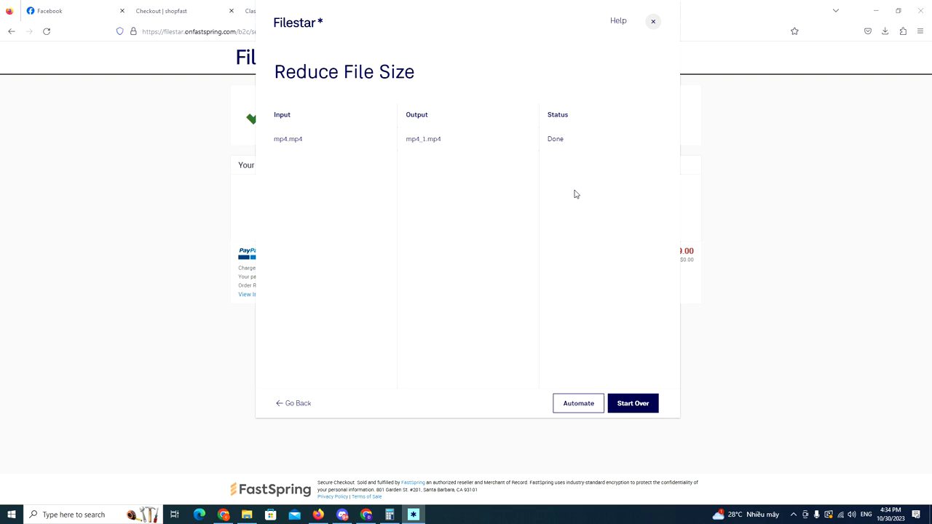
# - Open the output New folder and compare mp4_1's file size with the original mp4
pyautogui.click(428, 144)
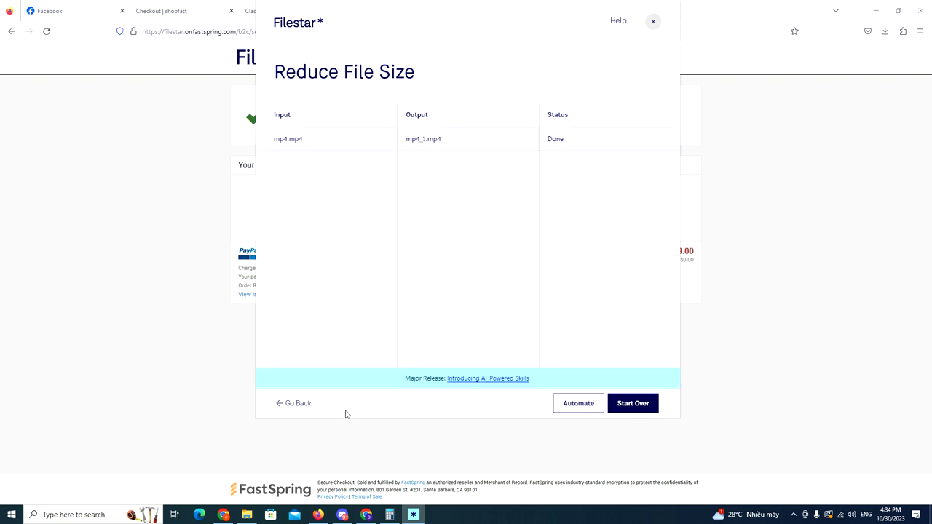
pyautogui.click(573, 223)
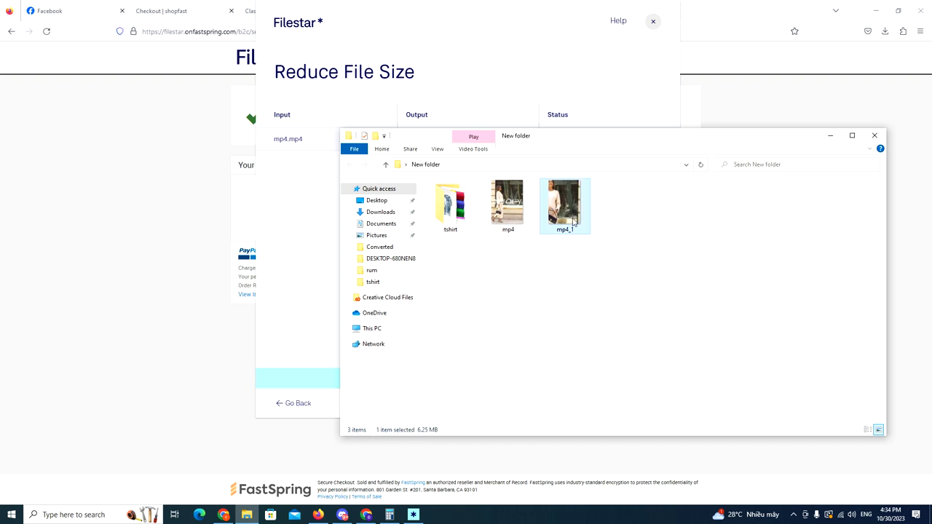
pyautogui.click(527, 217)
pyautogui.click(557, 215)
pyautogui.click(504, 213)
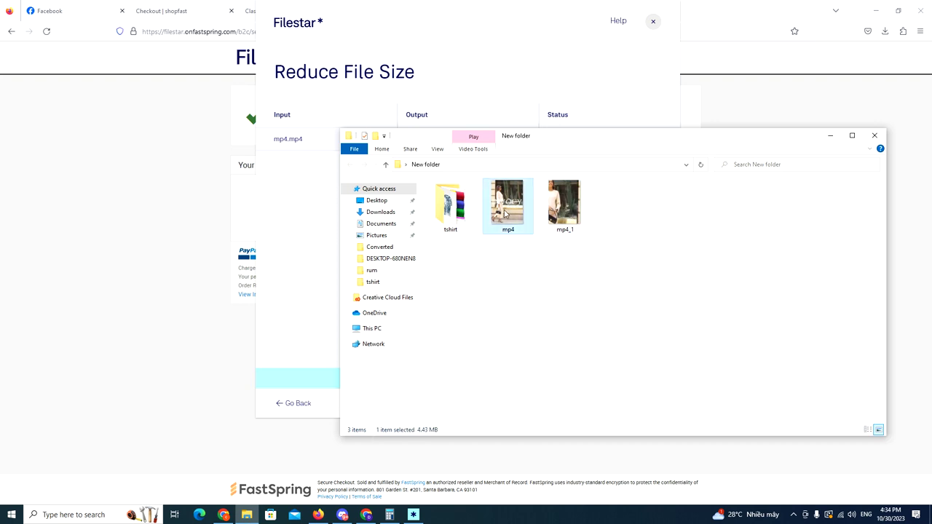
pyautogui.click(568, 212)
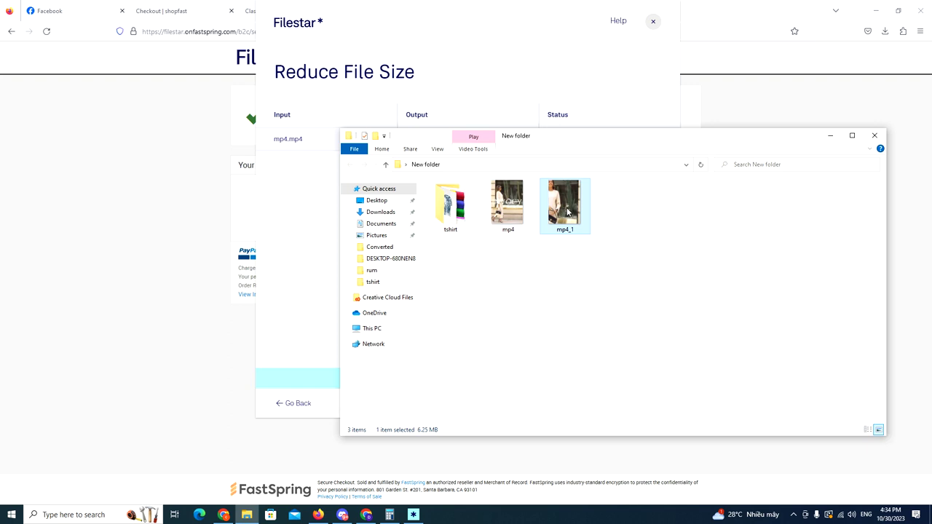
# - Confirm in mp4_1's Properties details that it is 600×834, then play it in Media Player
pyautogui.rightClick(566, 207)
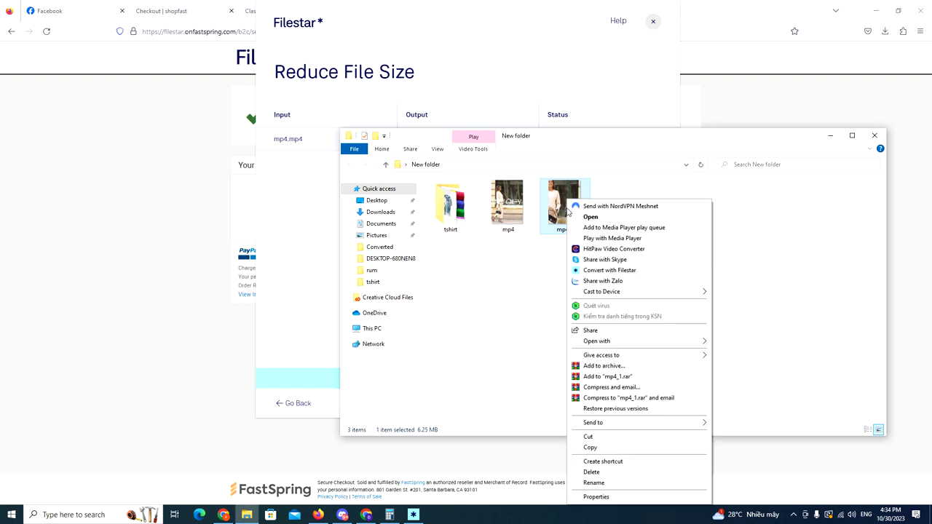
pyautogui.click(596, 497)
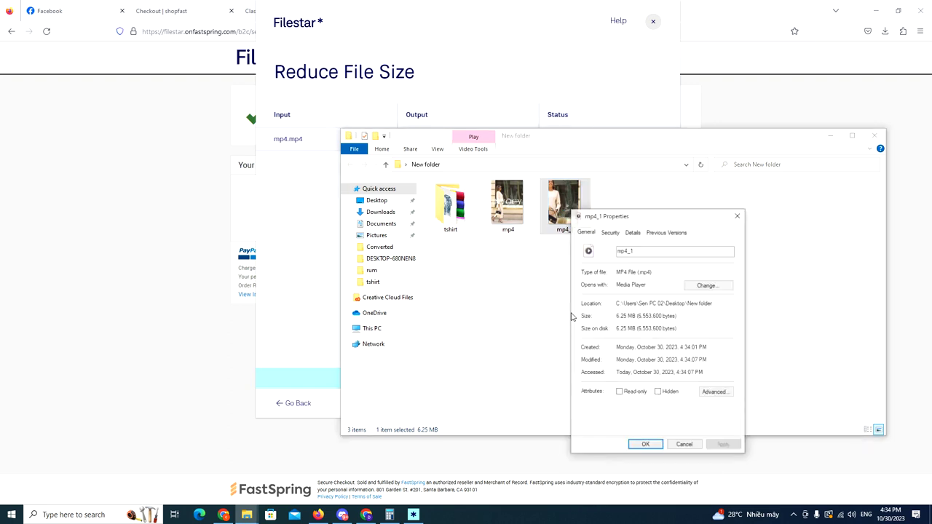
pyautogui.click(633, 232)
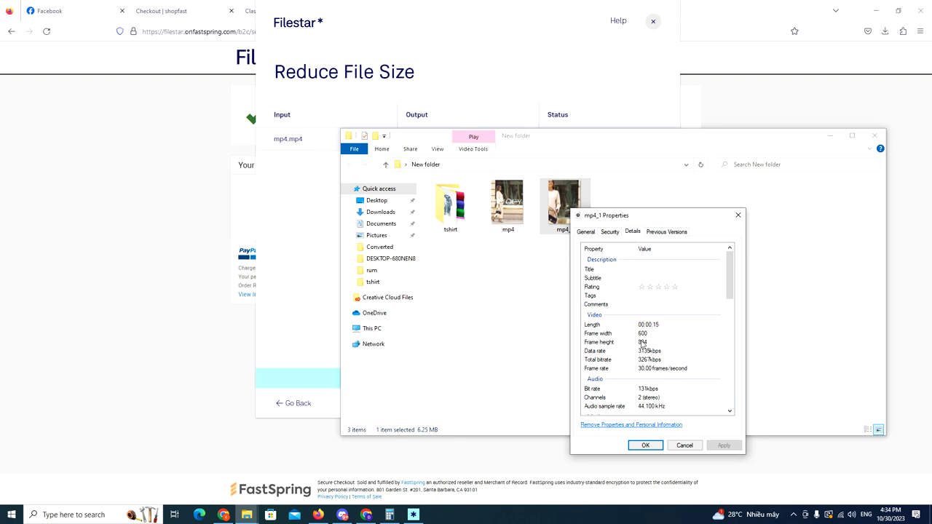
pyautogui.click(738, 215)
pyautogui.doubleClick(572, 207)
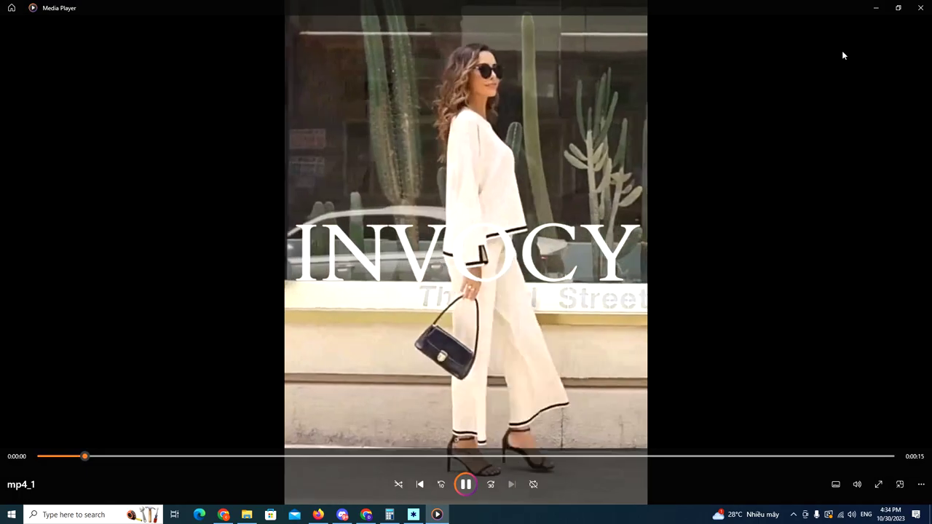
pyautogui.click(921, 7)
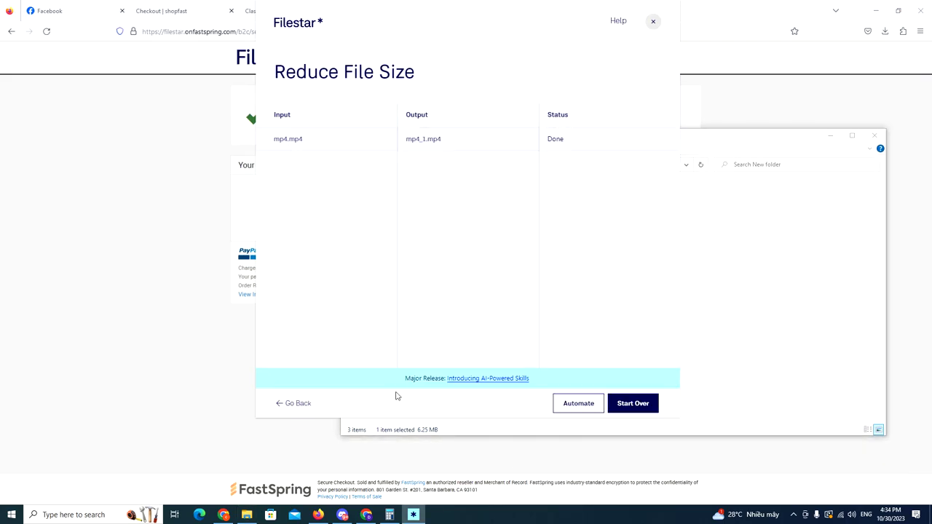
# - Return to Filestar's start page and replace mp4.mp4 with mp4_1.mp4 as the loaded file
pyautogui.click(299, 403)
pyautogui.click(300, 403)
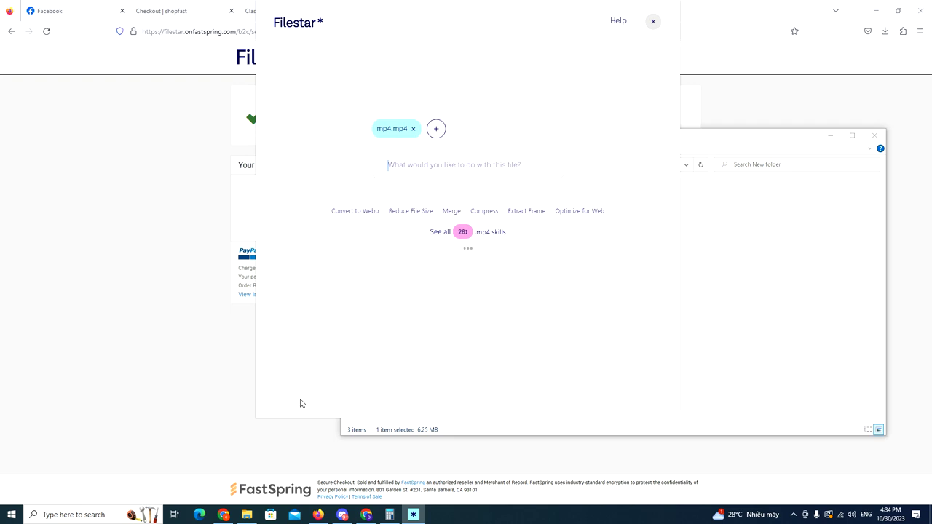
pyautogui.click(413, 129)
pyautogui.click(466, 217)
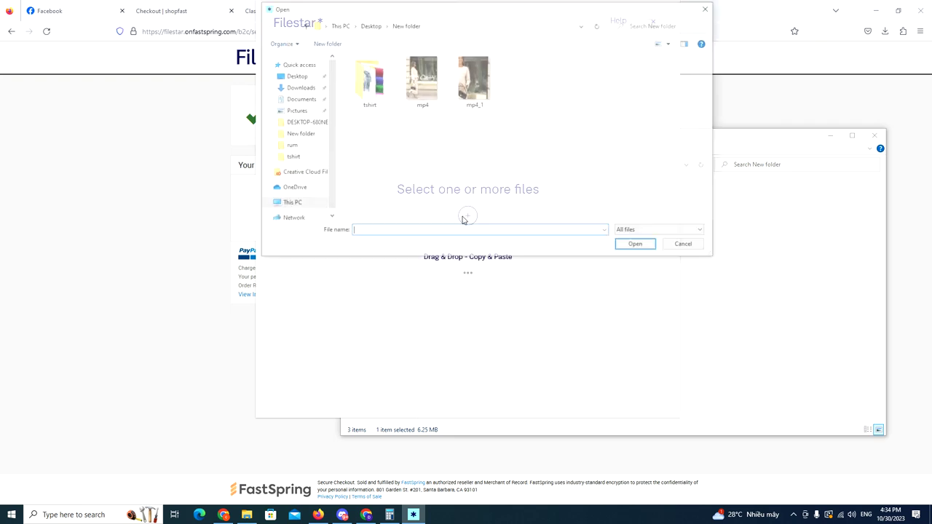
pyautogui.click(477, 102)
pyautogui.click(638, 246)
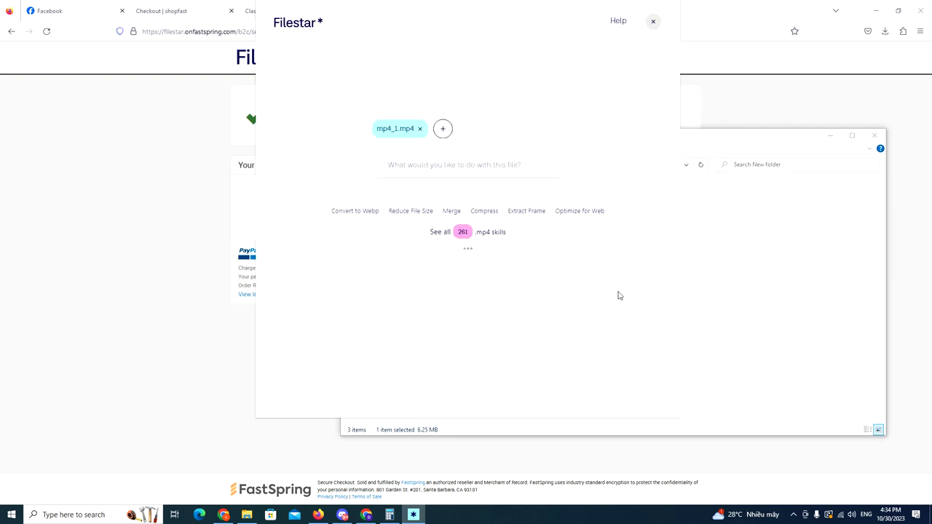
# - Convert mp4_1.mp4 to WebP at Low quality
pyautogui.click(366, 215)
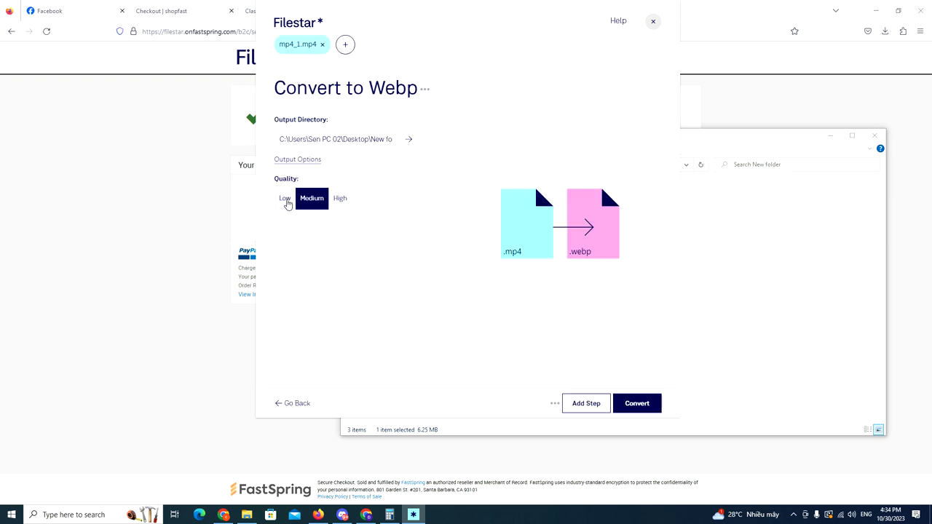
pyautogui.click(285, 200)
pyautogui.click(637, 400)
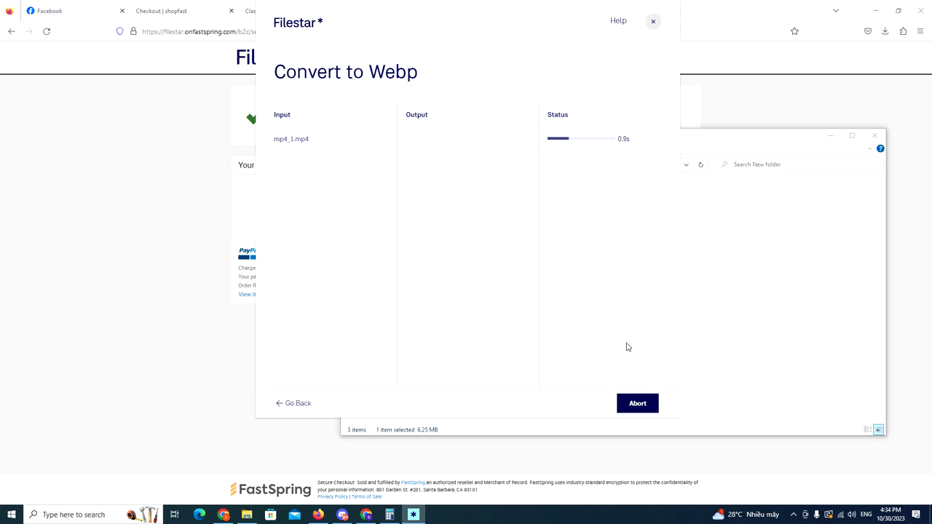
# - Reposition the folder window and check mp4_1.webp's Properties details for 600 × 834 dimensions
pyautogui.click(776, 139)
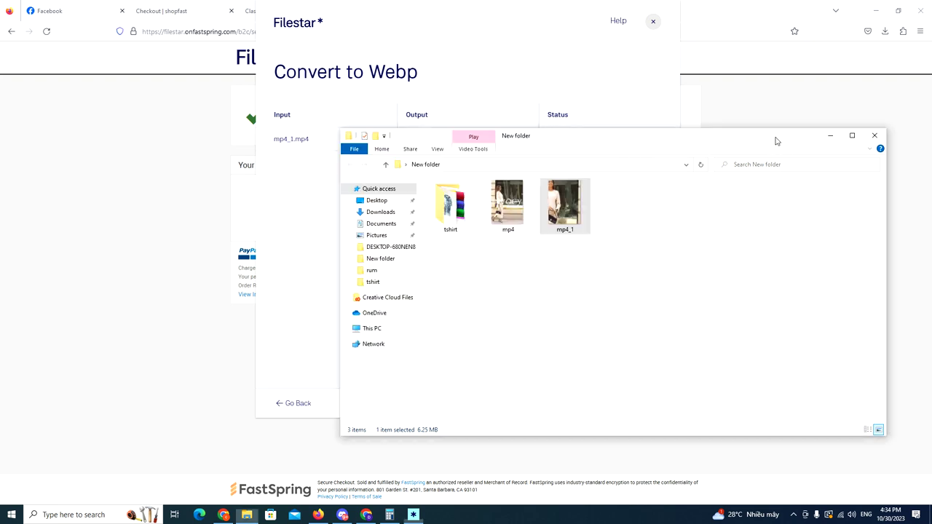
pyautogui.moveTo(660, 139); pyautogui.dragTo(585, 215)
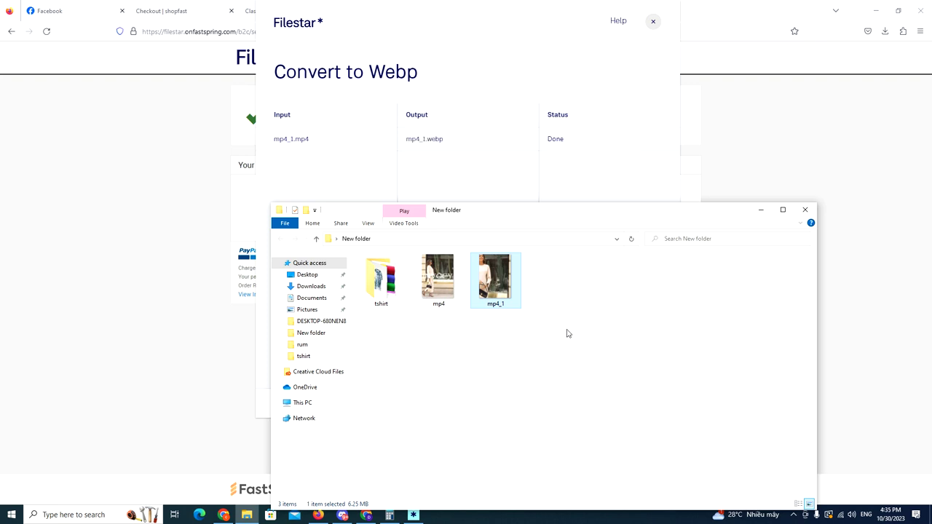
pyautogui.click(568, 334)
pyautogui.click(561, 295)
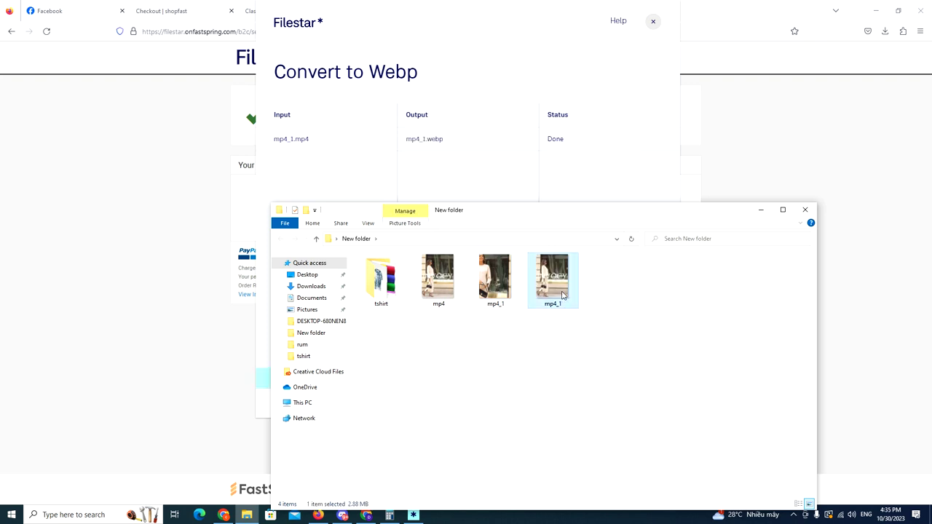
pyautogui.rightClick(562, 294)
pyautogui.click(588, 287)
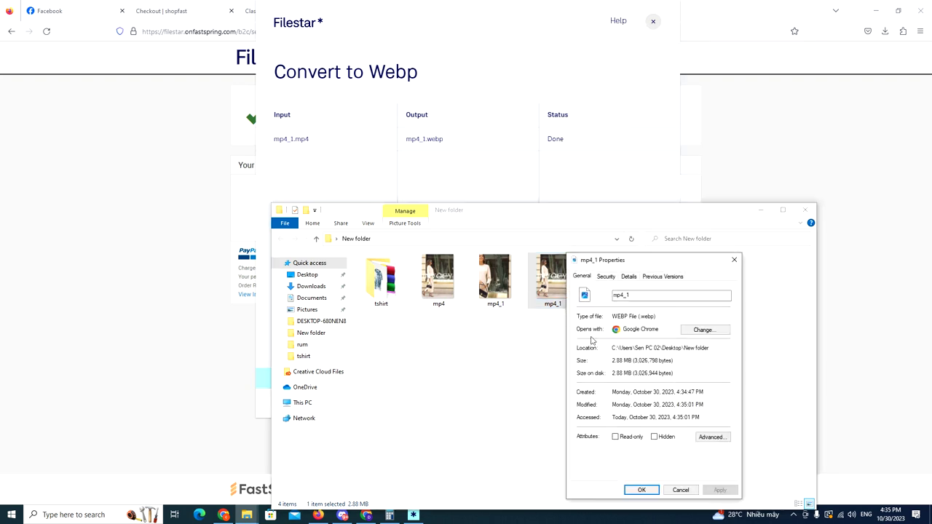
pyautogui.click(630, 277)
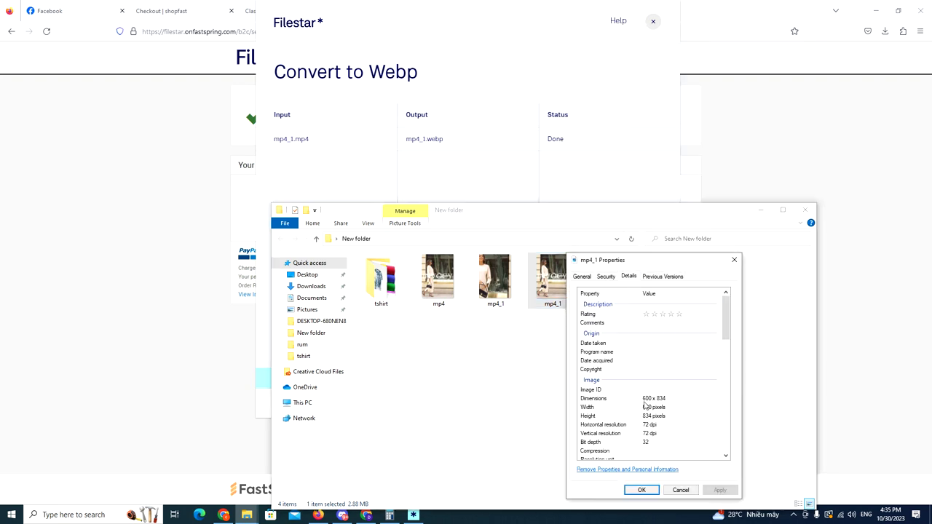
pyautogui.click(734, 260)
# - Open mp4_1.webp with Google Chrome
pyautogui.rightClick(555, 279)
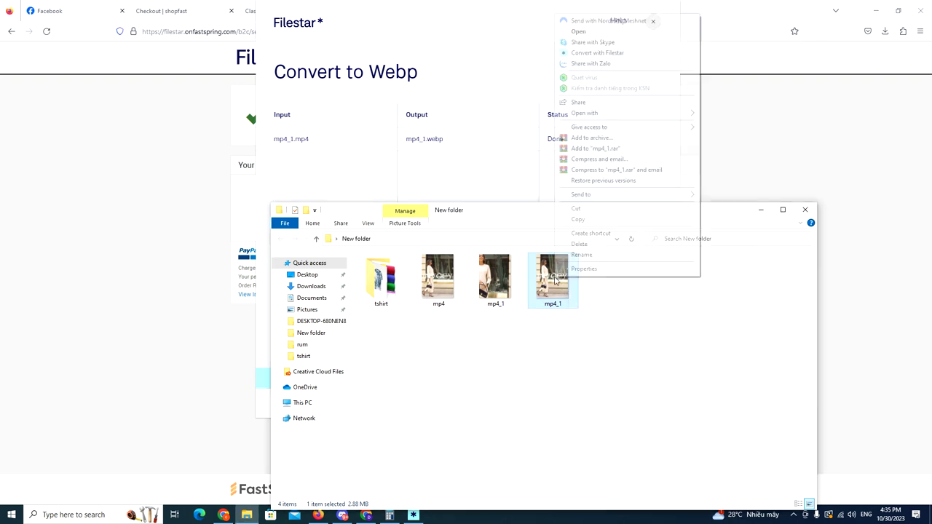
pyautogui.moveTo(683, 114)
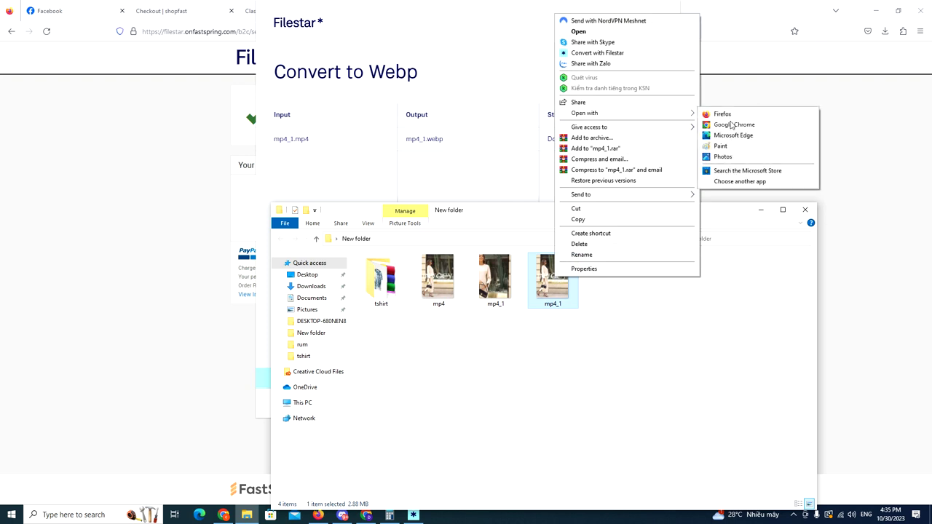
pyautogui.click(732, 125)
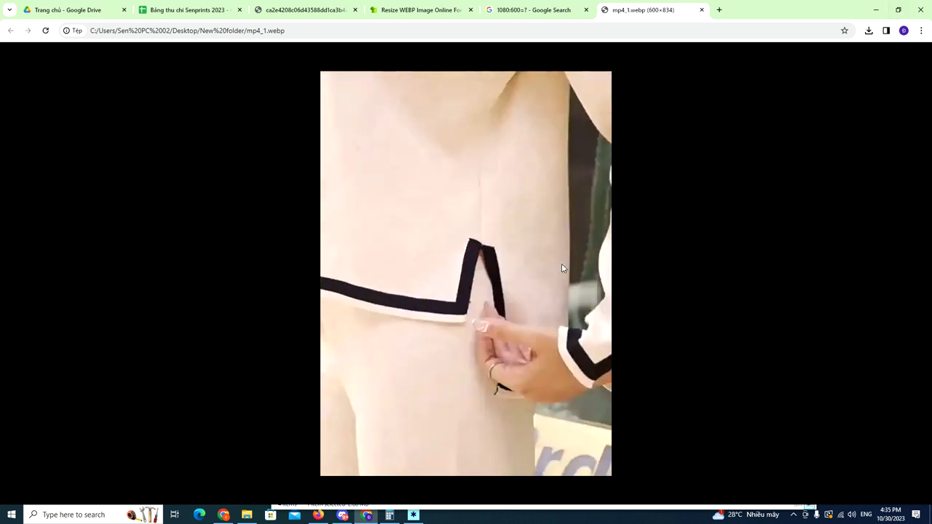
# - Open Chrome's developer tools on the mp4_1.webp page
pyautogui.rightClick(561, 268)
pyautogui.click(730, 249)
pyautogui.rightClick(730, 249)
pyautogui.click(770, 387)
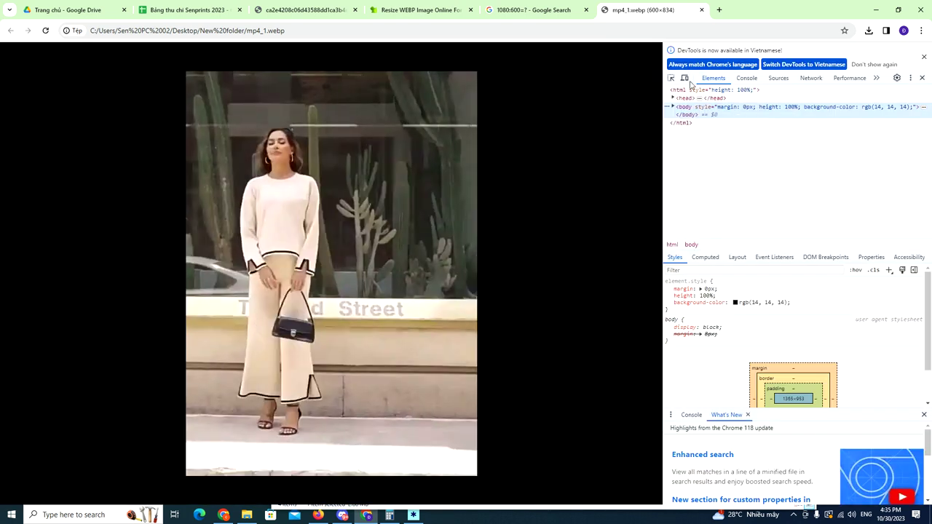
# - Test the animation in responsive device preview, close DevTools, and bring back New folder
pyautogui.click(685, 79)
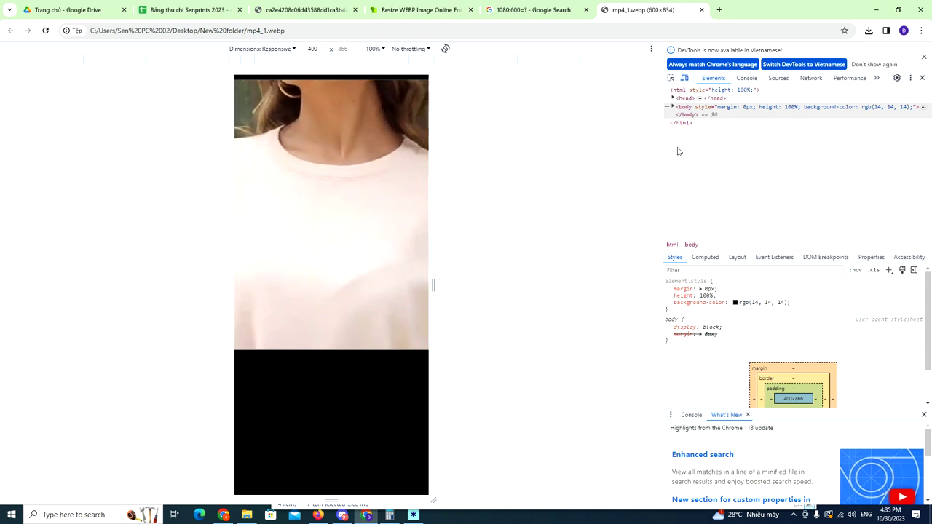
pyautogui.click(685, 78)
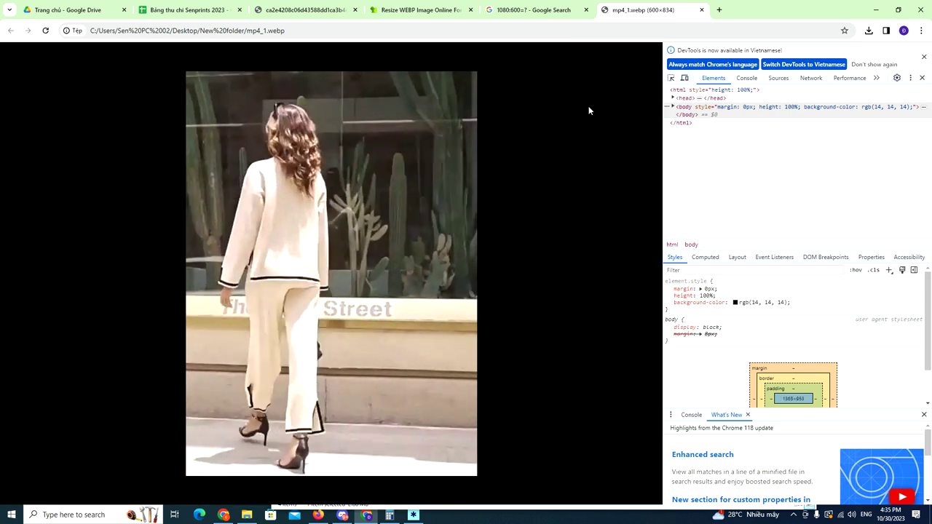
pyautogui.click(684, 78)
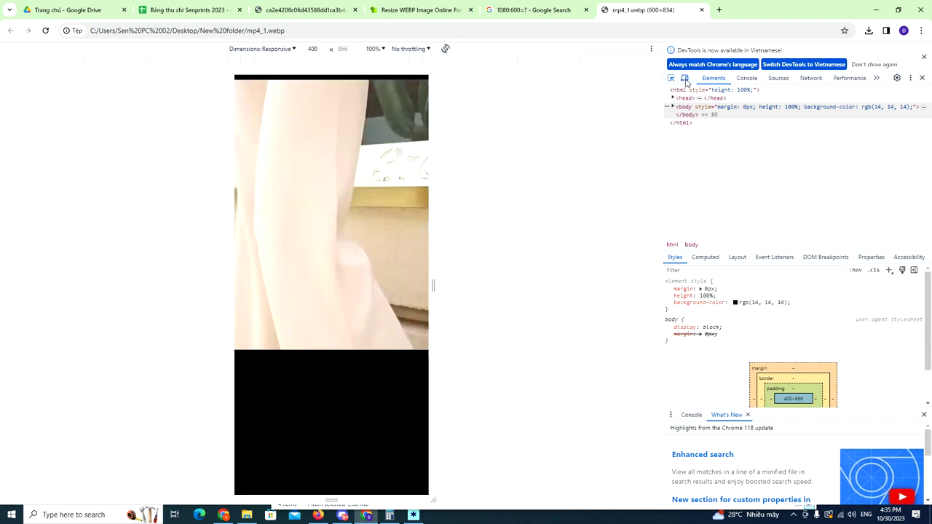
pyautogui.click(684, 77)
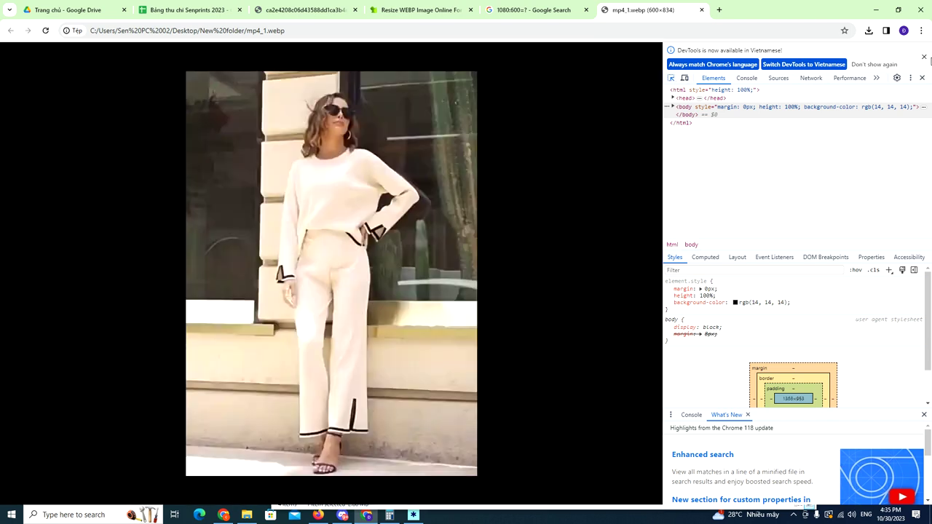
pyautogui.click(925, 56)
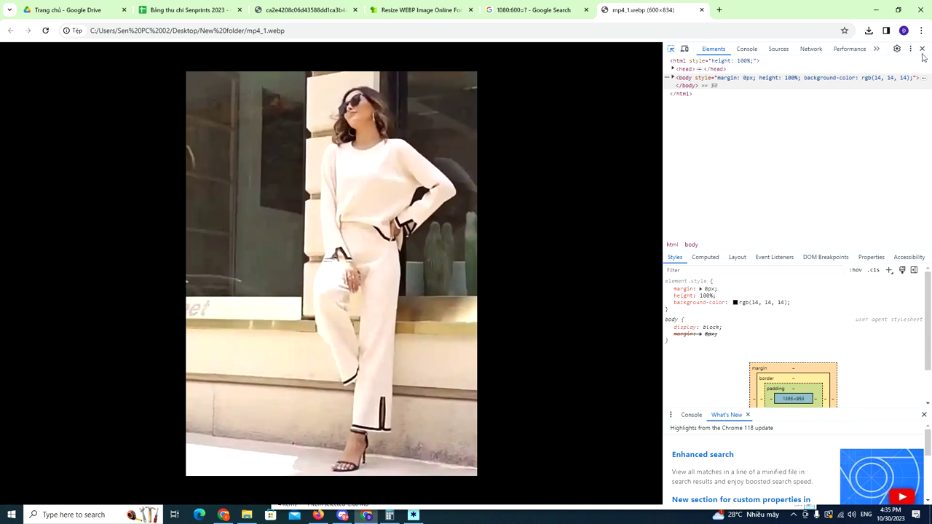
pyautogui.click(922, 49)
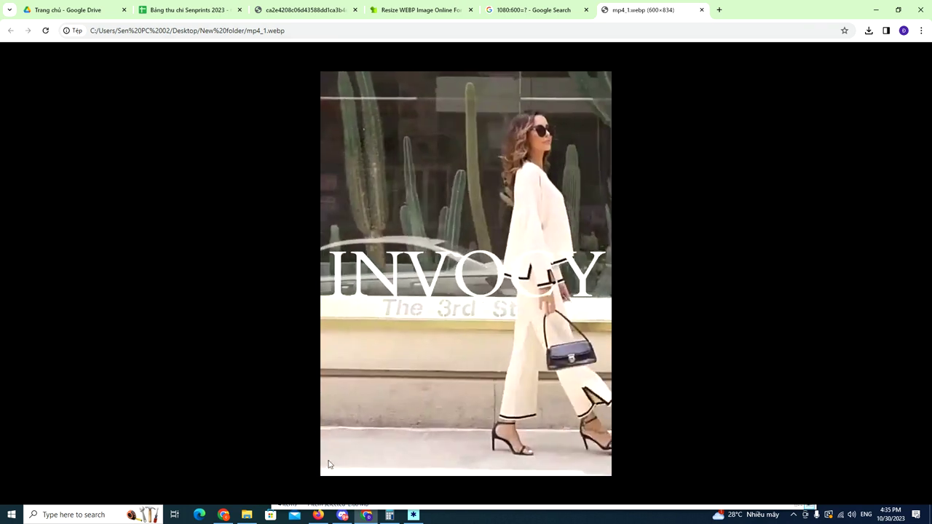
pyautogui.click(247, 515)
# - Open mp4_1.webp with Firefox
pyautogui.rightClick(566, 288)
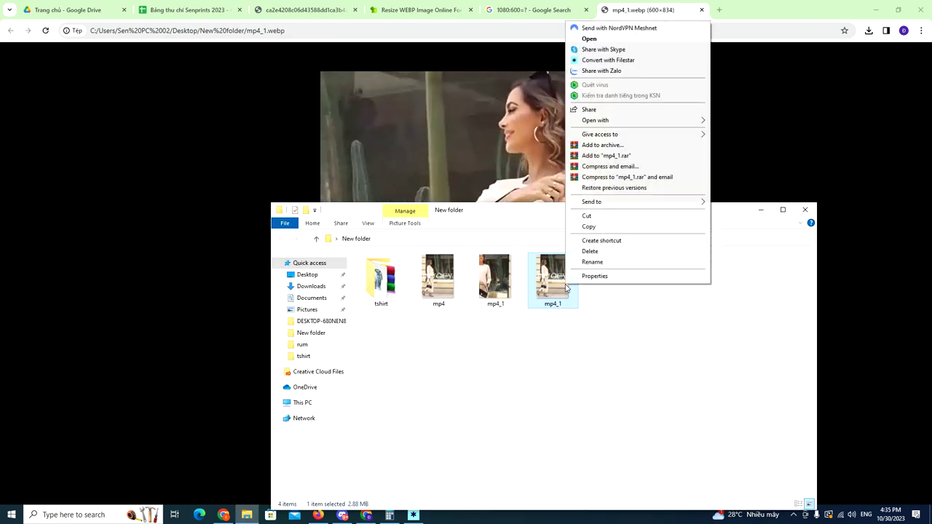
pyautogui.moveTo(624, 120)
pyautogui.click(734, 121)
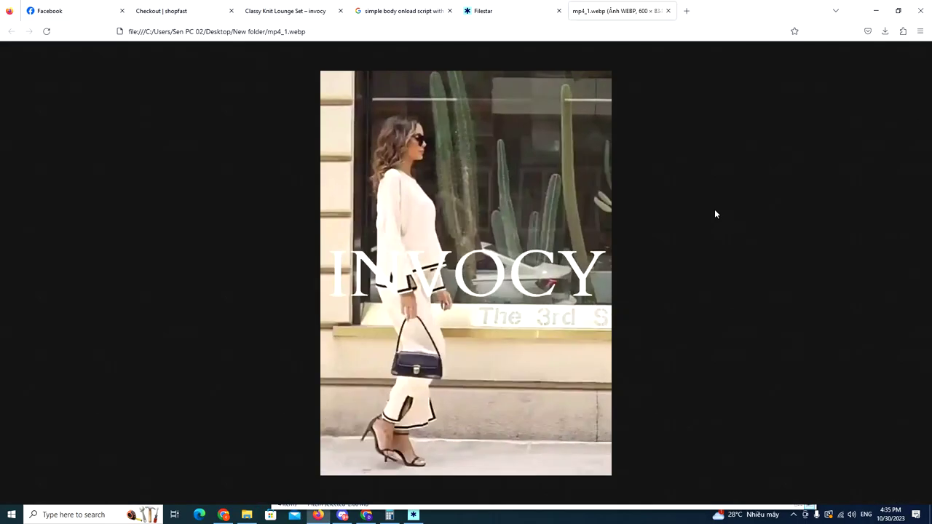
# - Restore down and shrink the Firefox window beside the folder to watch the animation
pyautogui.click(898, 10)
pyautogui.moveTo(537, 478); pyautogui.dragTo(460, 249)
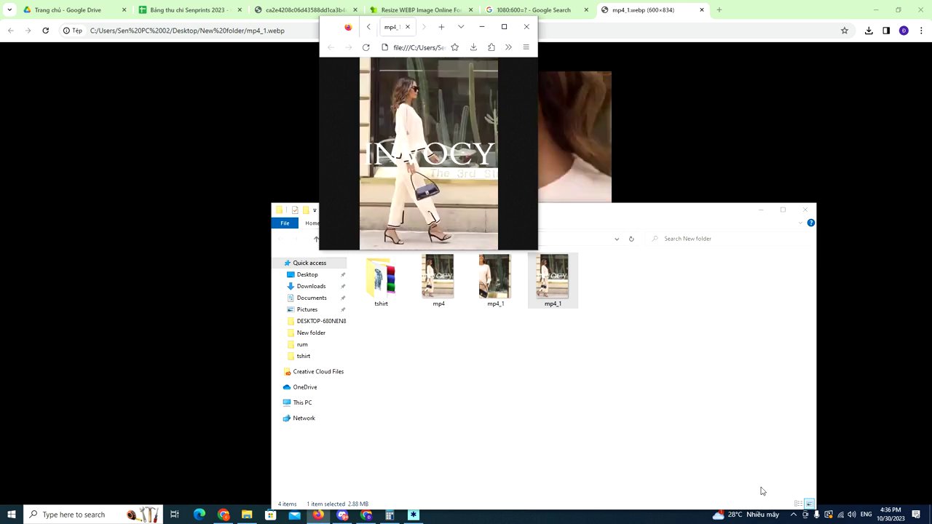
pyautogui.click(794, 514)
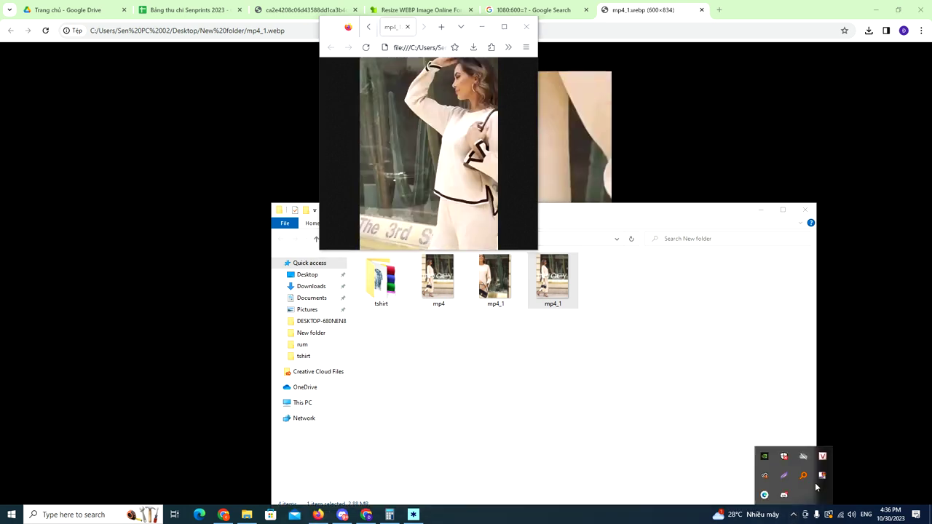